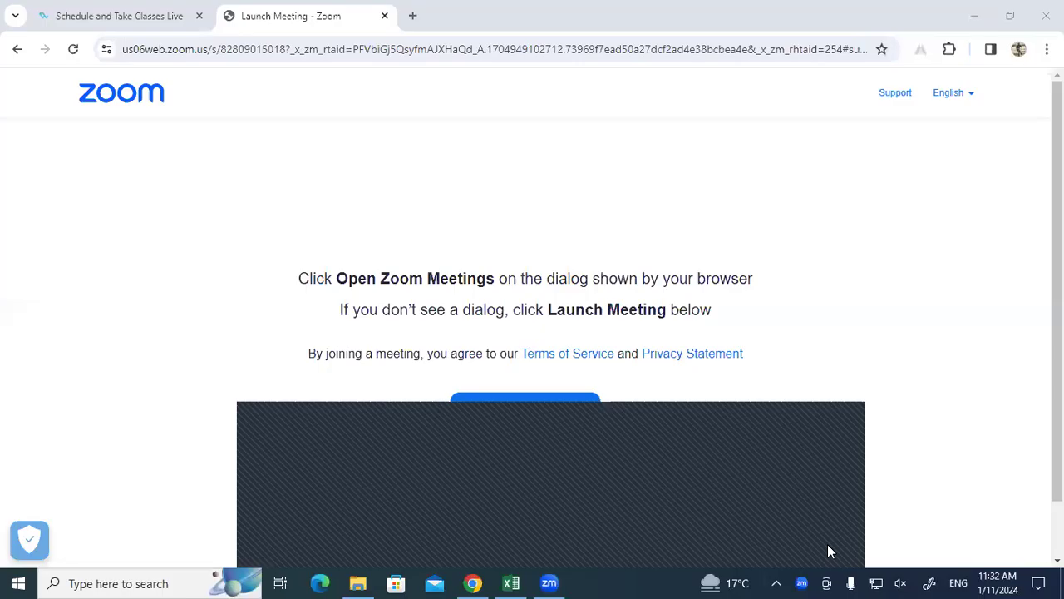
# Step: Switch from the Zoom page in Chrome to the STUDENT DATABASE workbook's FV(FUTURE VALUE) sheet
pyautogui.click(512, 582)
pyautogui.click(882, 336)
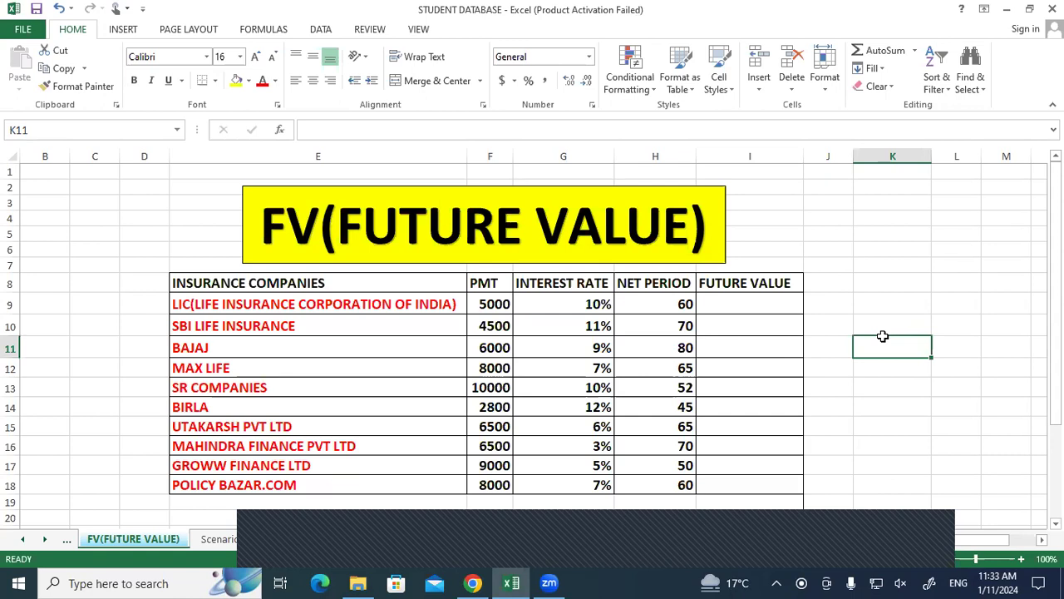
pyautogui.click(928, 559)
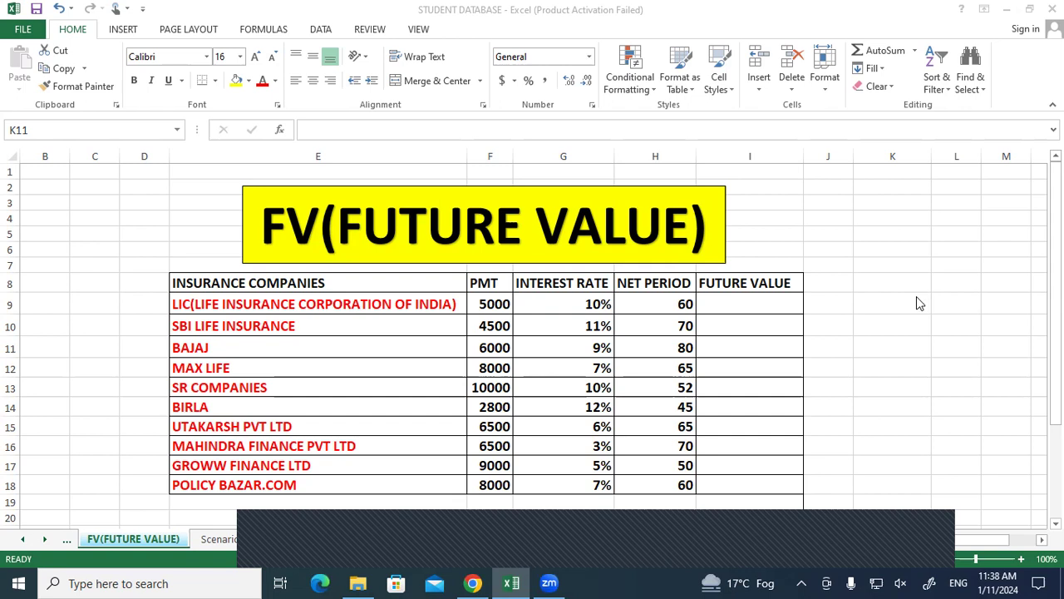
# Step: Multiply PMT 5000 by the 60-month period in K8 with =5000*60
pyautogui.click(493, 306)
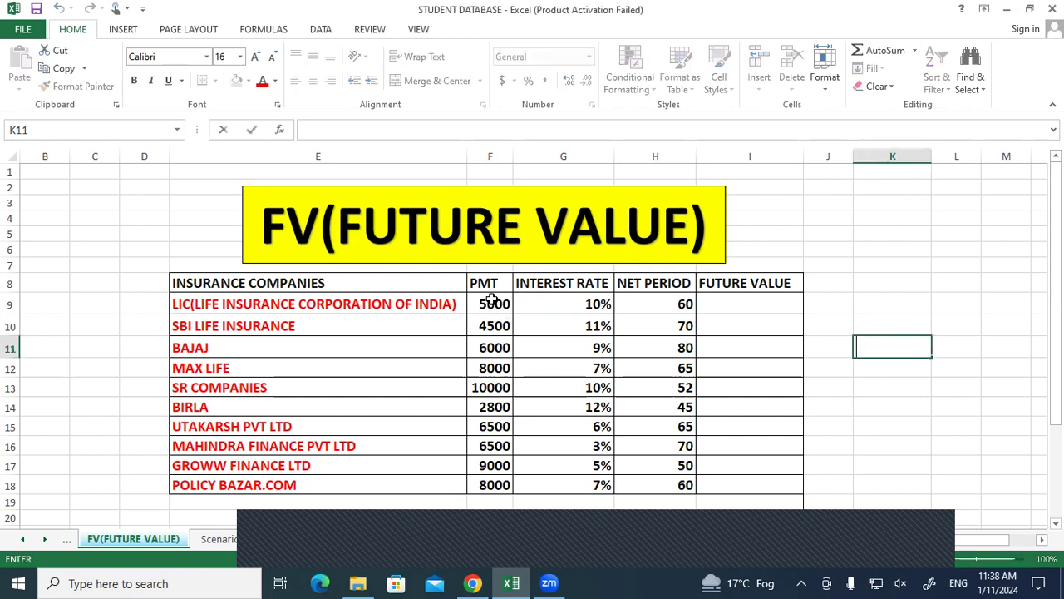
pyautogui.click(658, 303)
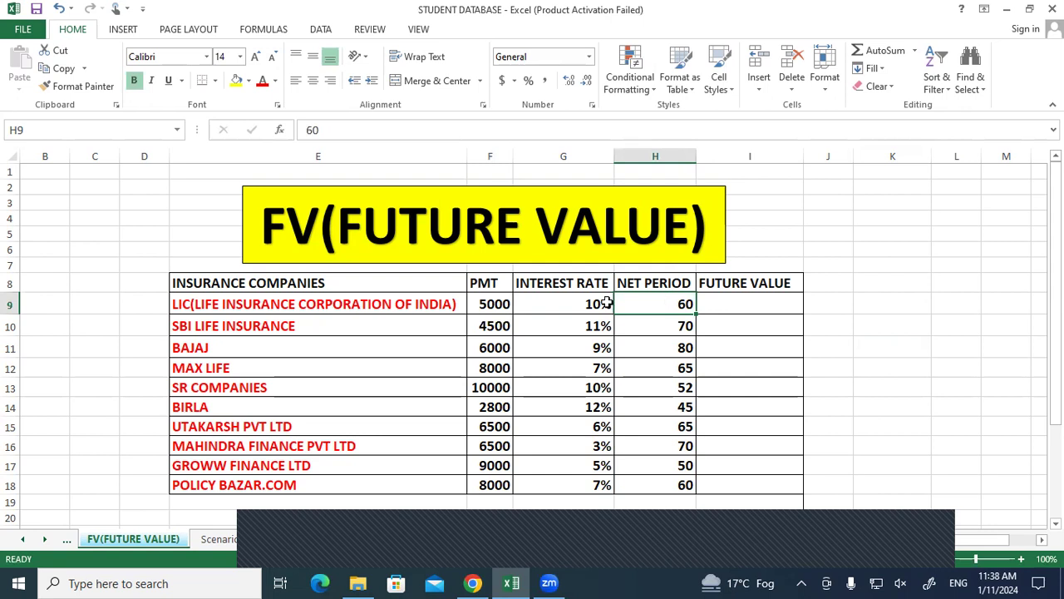
pyautogui.click(489, 303)
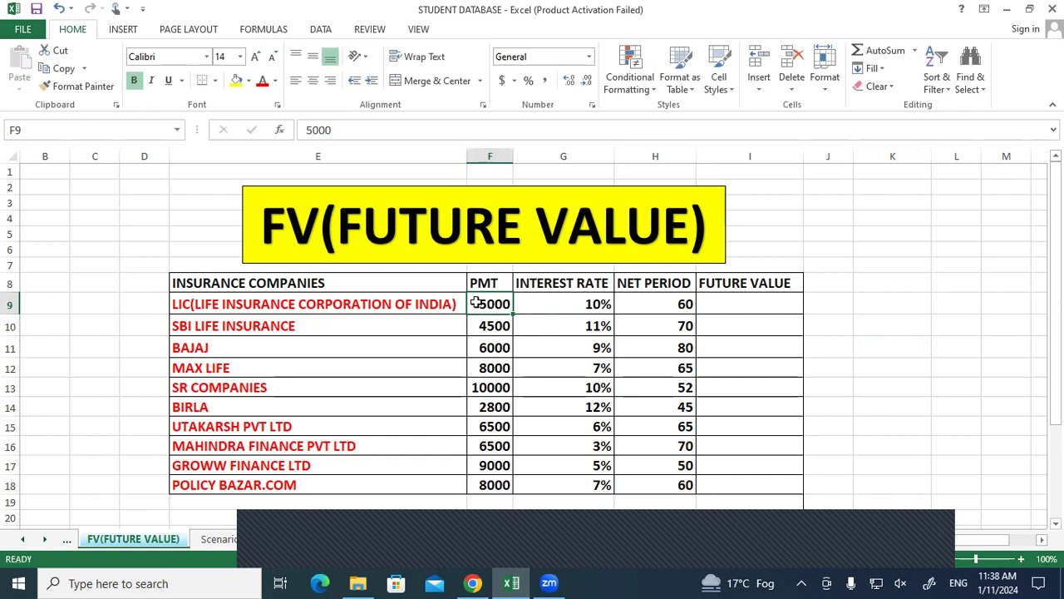
pyautogui.click(898, 272)
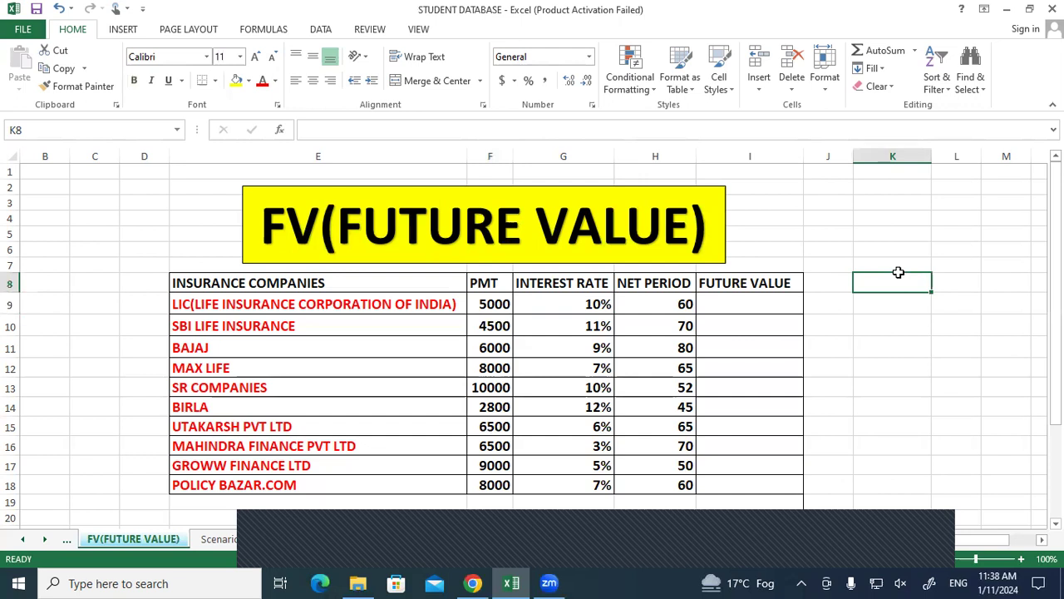
pyautogui.write('=5000')
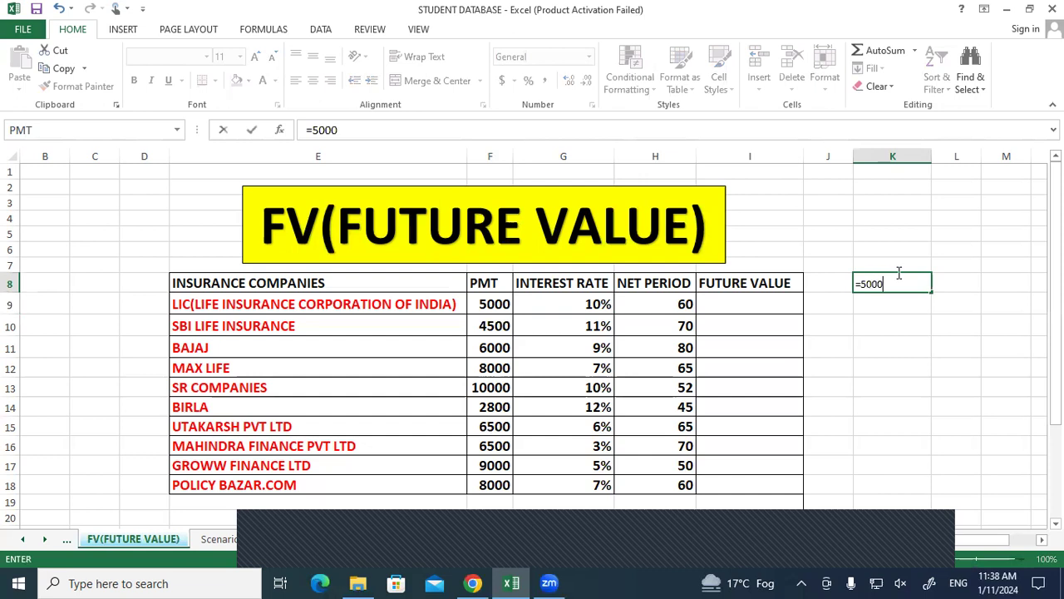
pyautogui.write('*60')
pyautogui.press('Return')
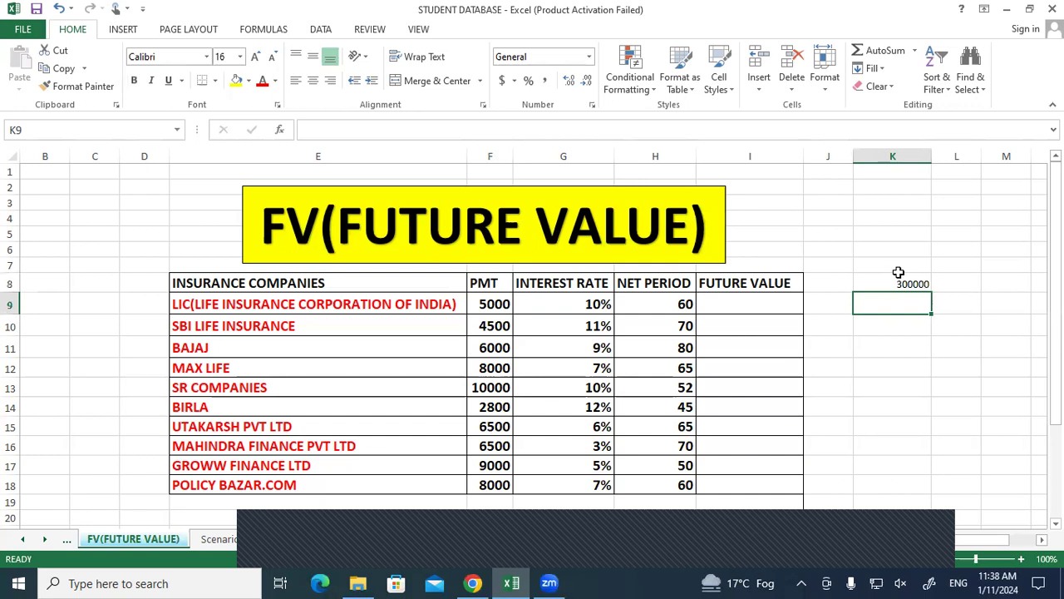
# Step: Enlarge the 300000 result in K8 to font size 18
pyautogui.click(916, 351)
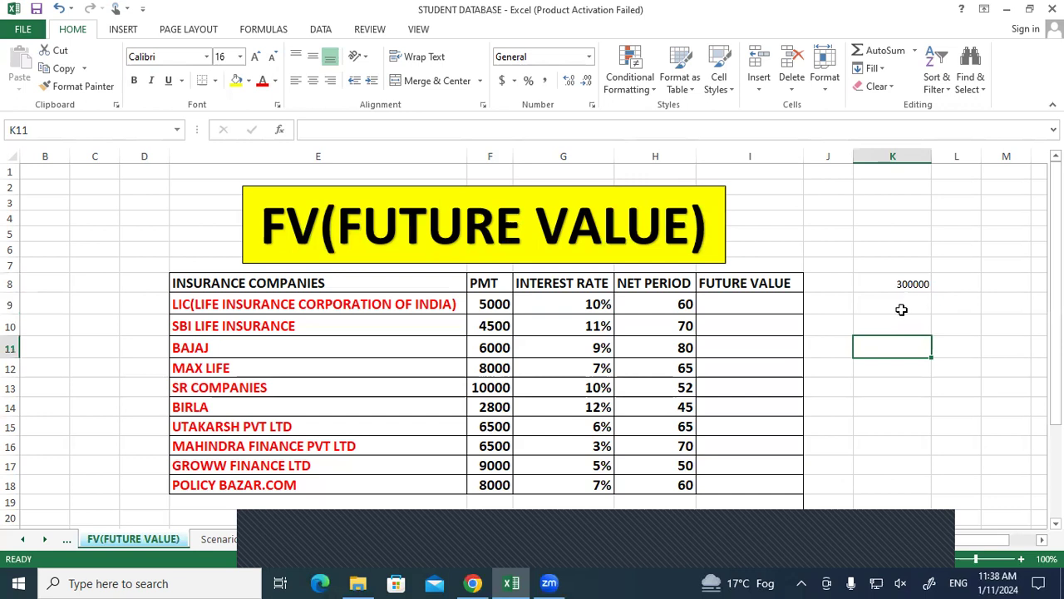
pyautogui.click(653, 299)
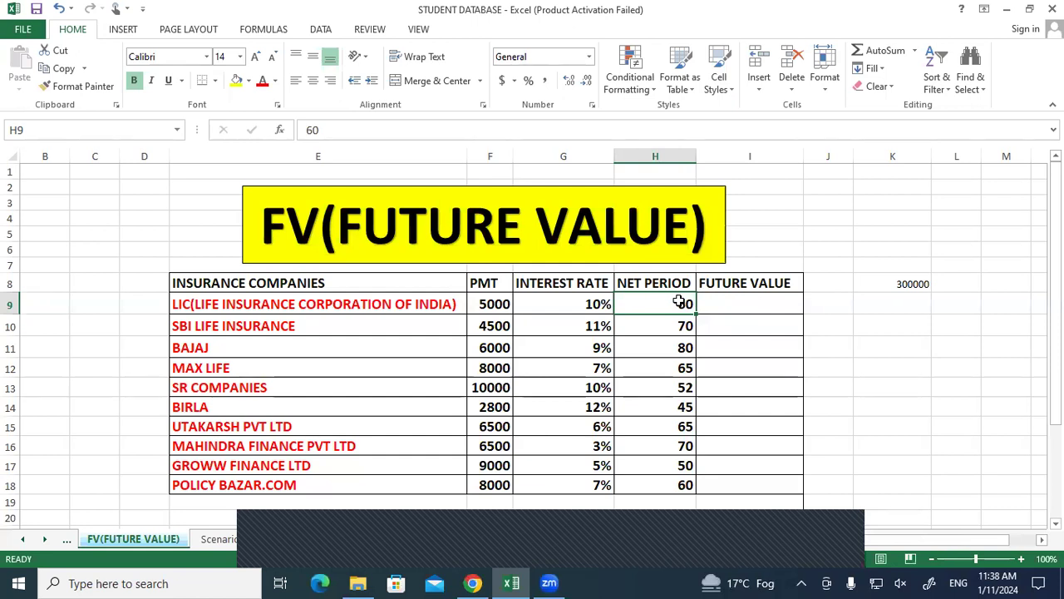
pyautogui.click(786, 320)
pyautogui.click(887, 283)
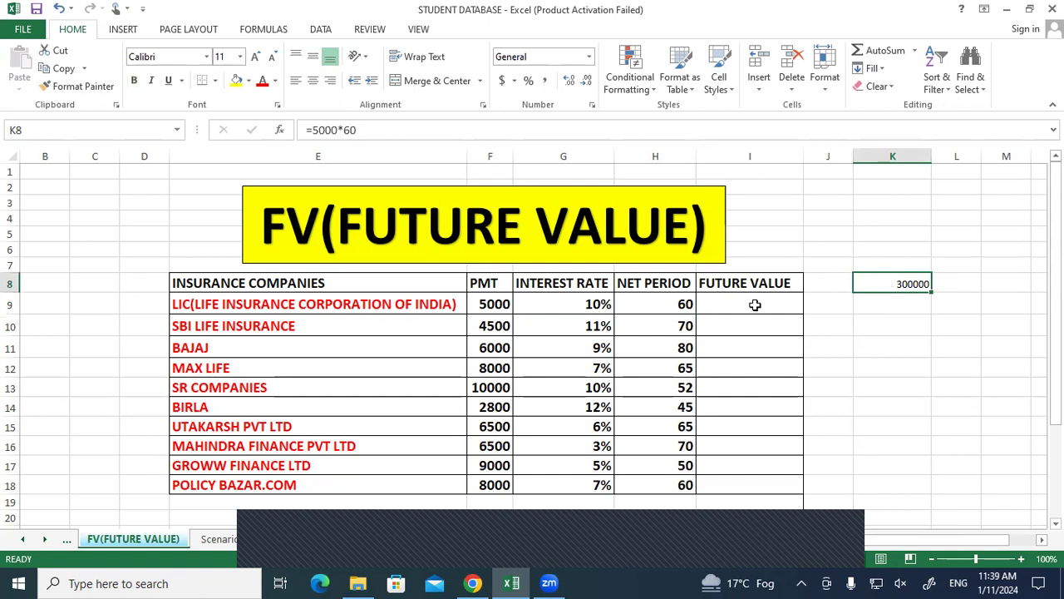
pyautogui.click(587, 303)
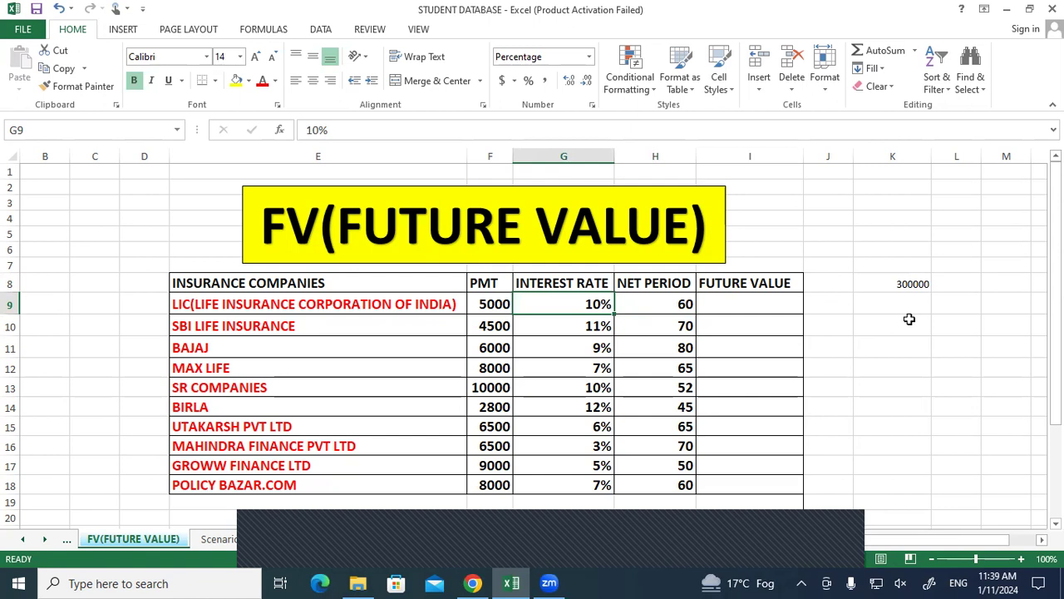
pyautogui.click(910, 325)
pyautogui.click(896, 283)
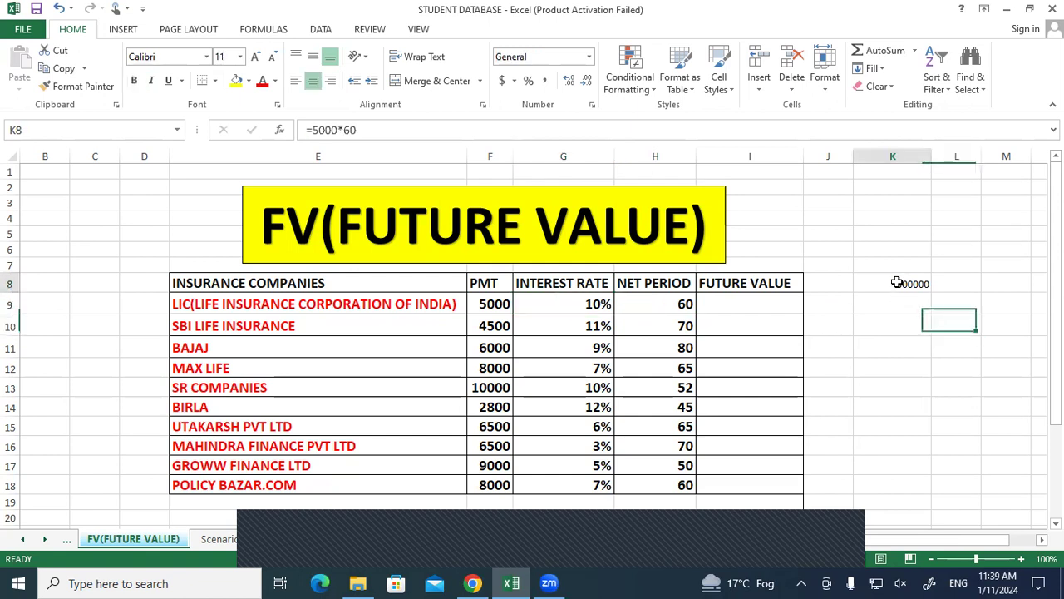
pyautogui.click(257, 56)
pyautogui.click(257, 56)
pyautogui.click(258, 57)
pyautogui.click(258, 57)
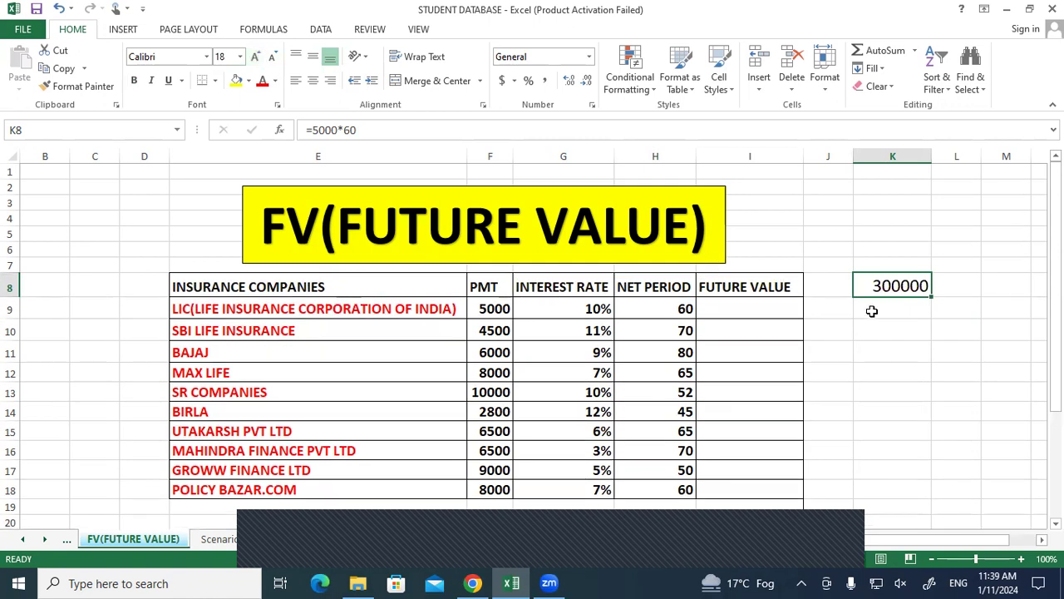
# Step: Start the FV formula in I9 with the monthly rate G9/12
pyautogui.click(720, 304)
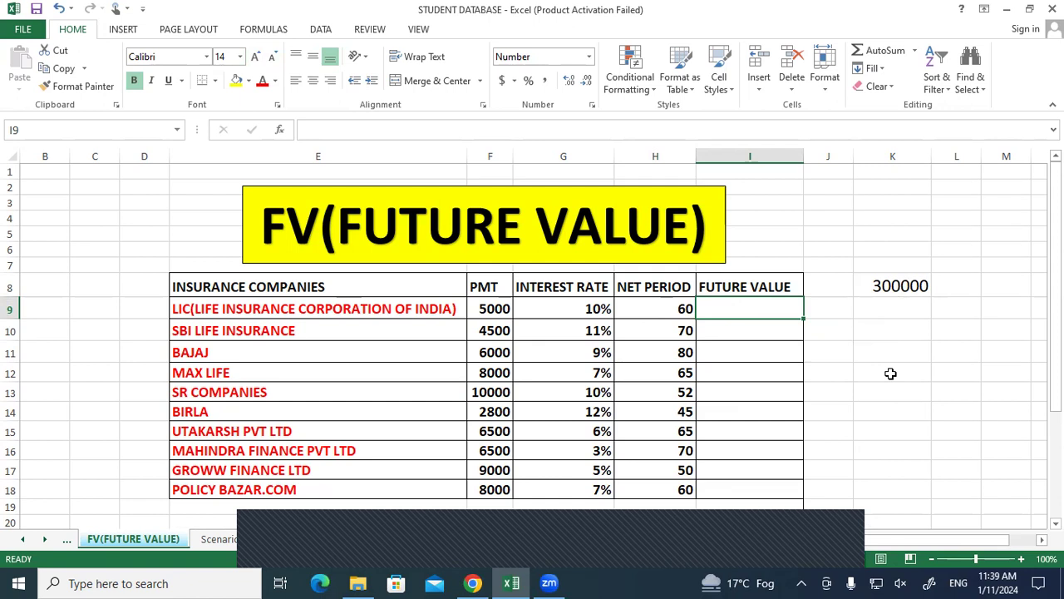
pyautogui.click(653, 314)
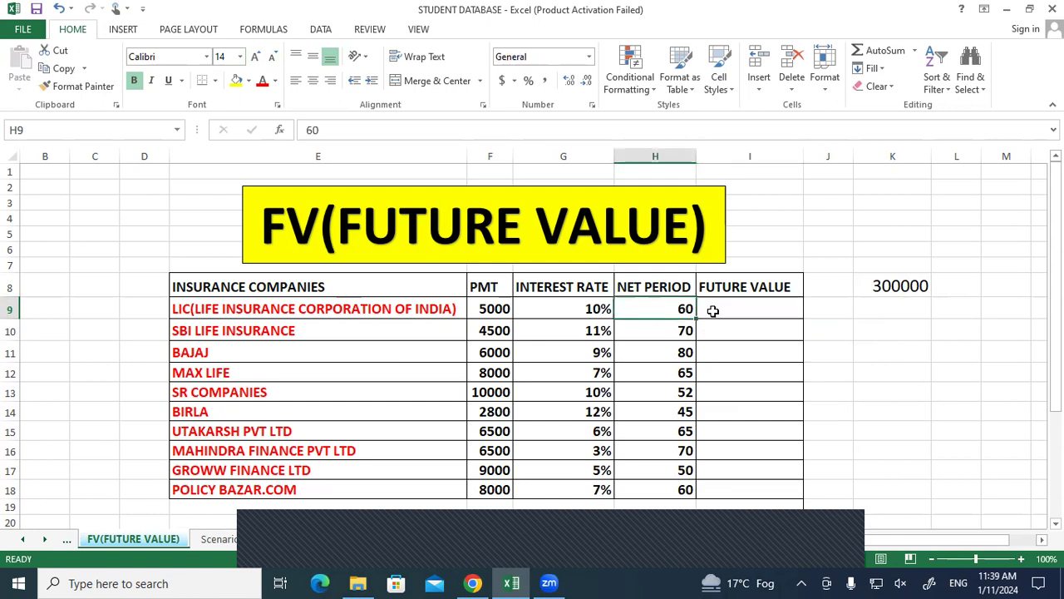
pyautogui.click(598, 308)
pyautogui.click(727, 318)
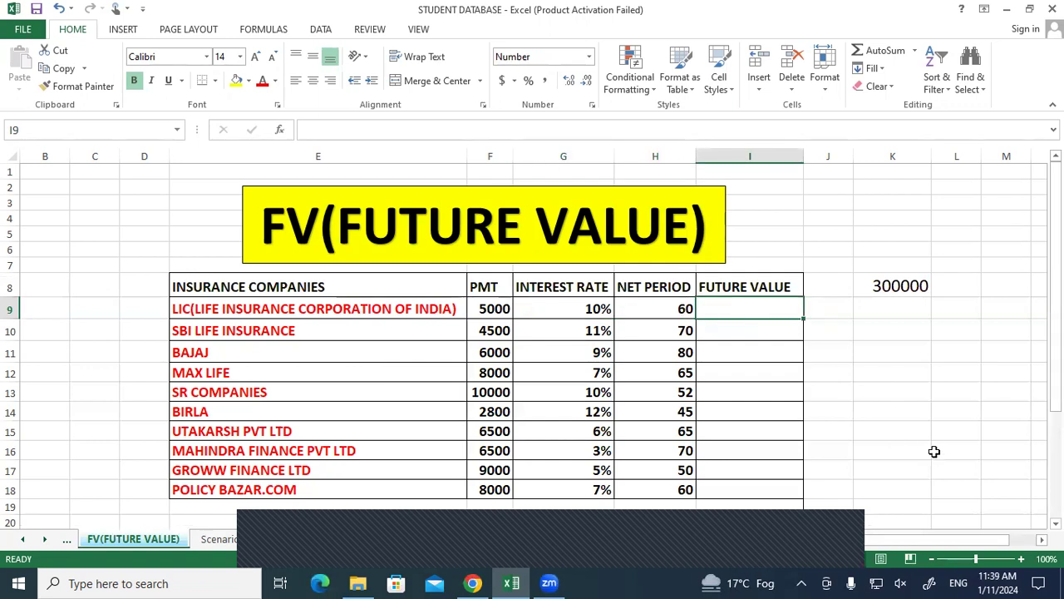
pyautogui.write('=')
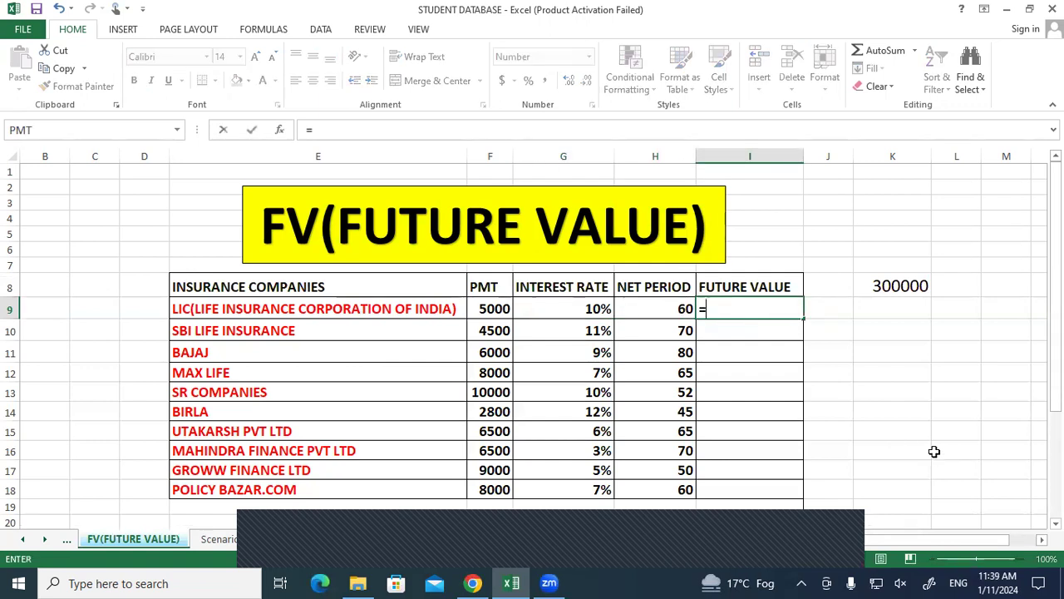
pyautogui.write('fv')
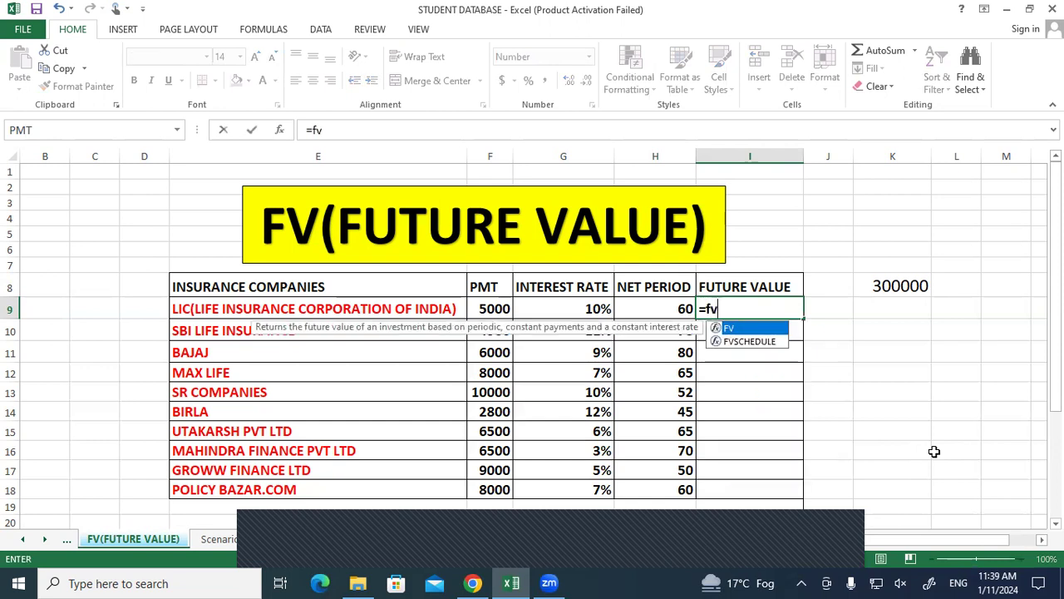
pyautogui.write('(')
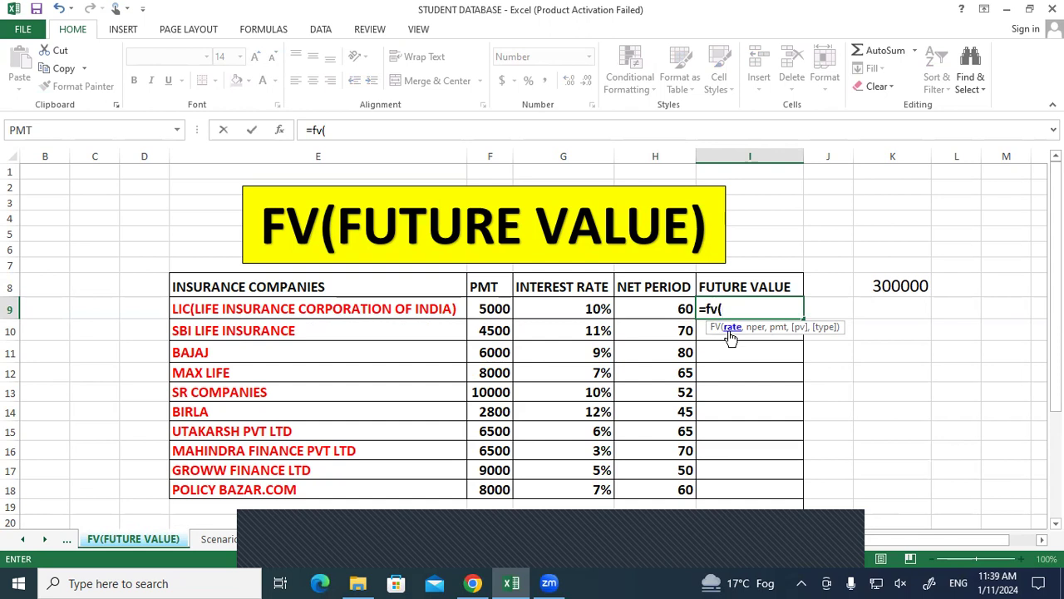
pyautogui.click(563, 307)
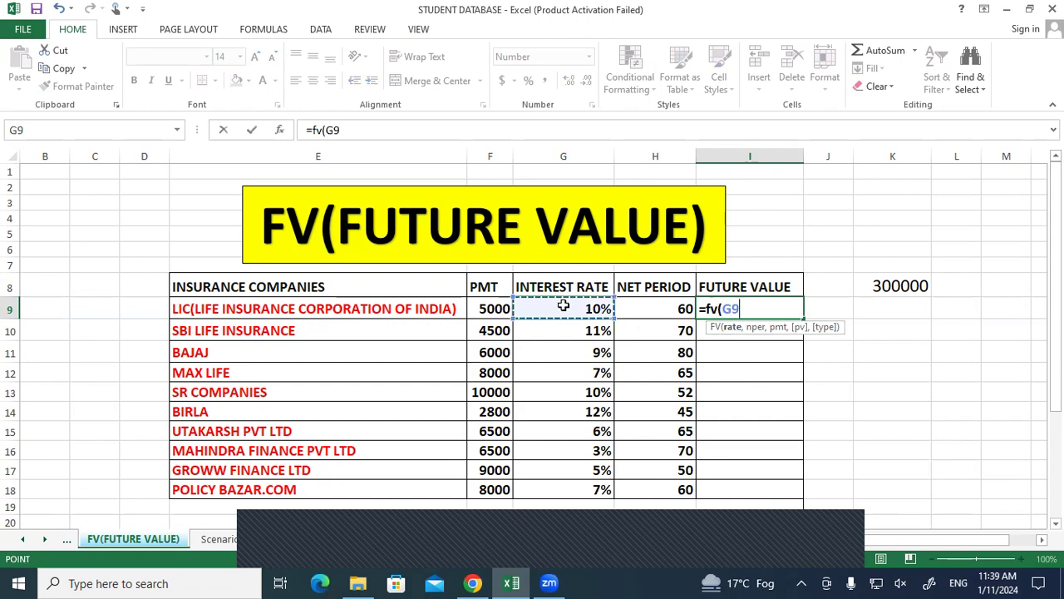
pyautogui.write('/12')
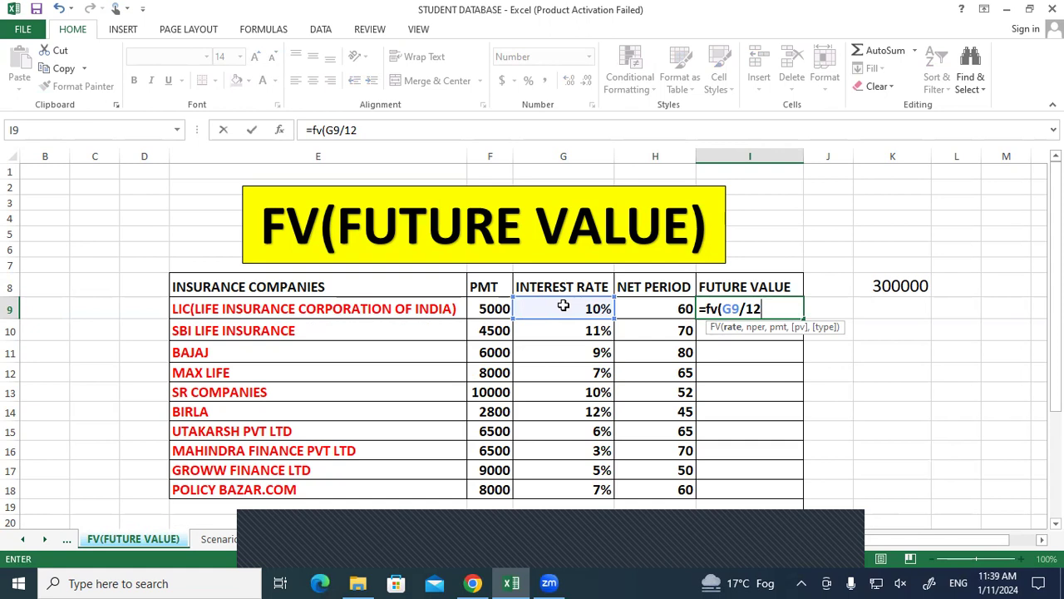
pyautogui.write(',')
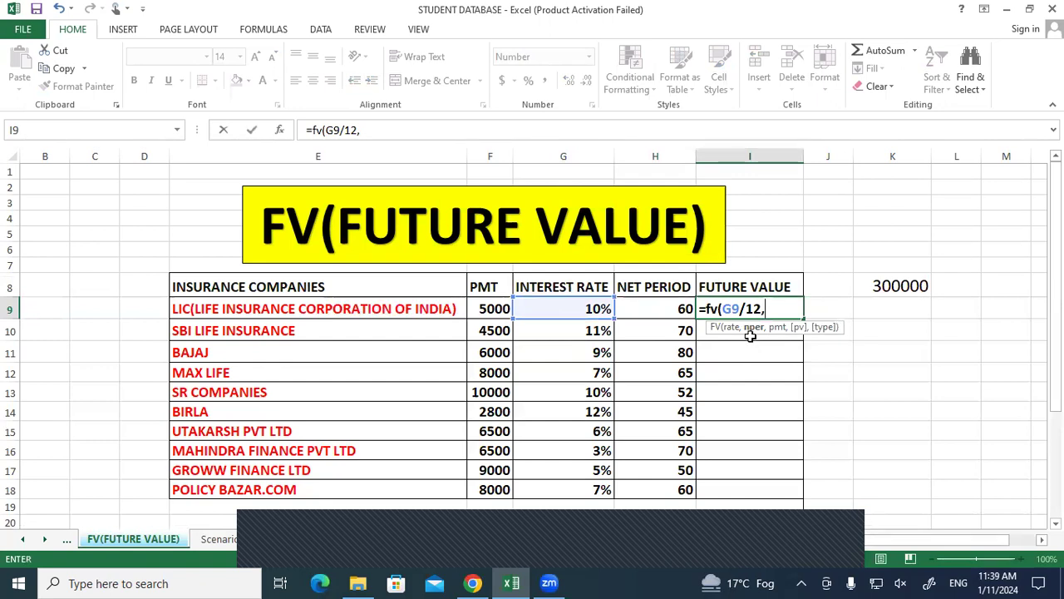
# Step: Complete =fv(G9/12,H9,F9,1) in I9, giving (387,187.01) for LIC
pyautogui.click(638, 302)
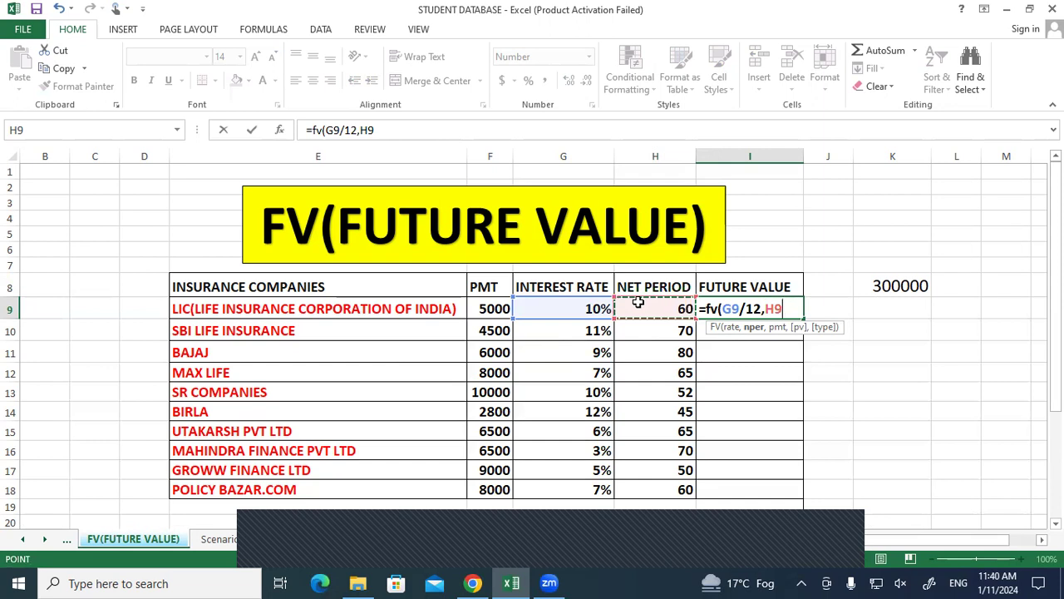
pyautogui.write(',')
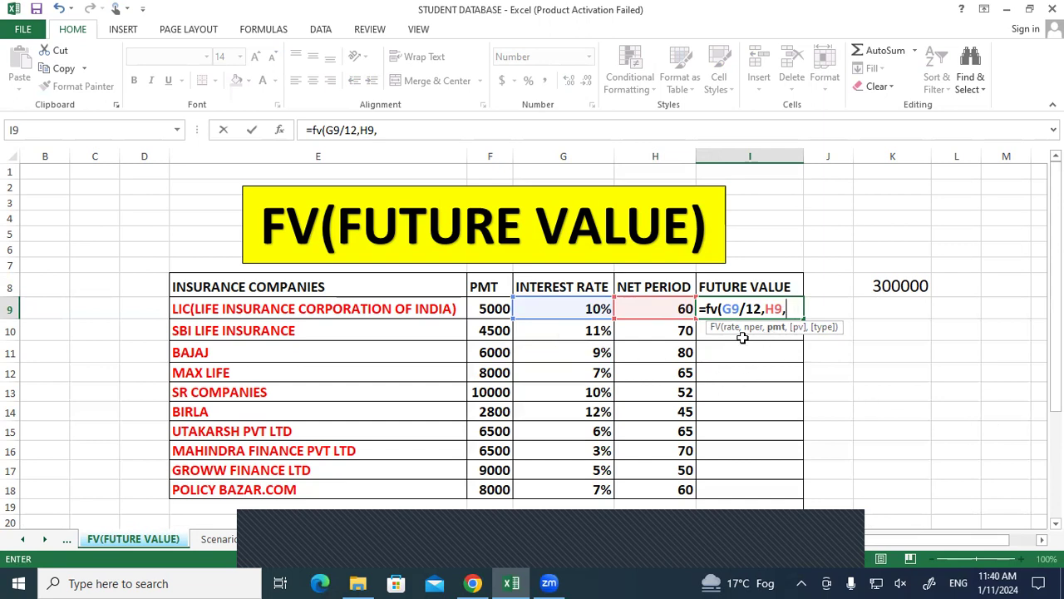
pyautogui.click(493, 309)
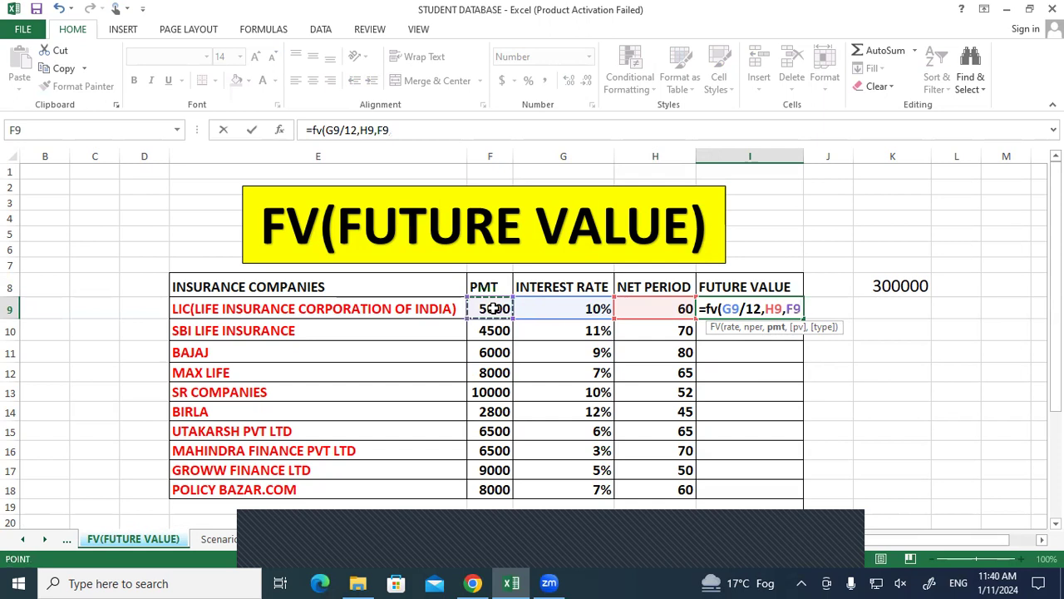
pyautogui.write(',1')
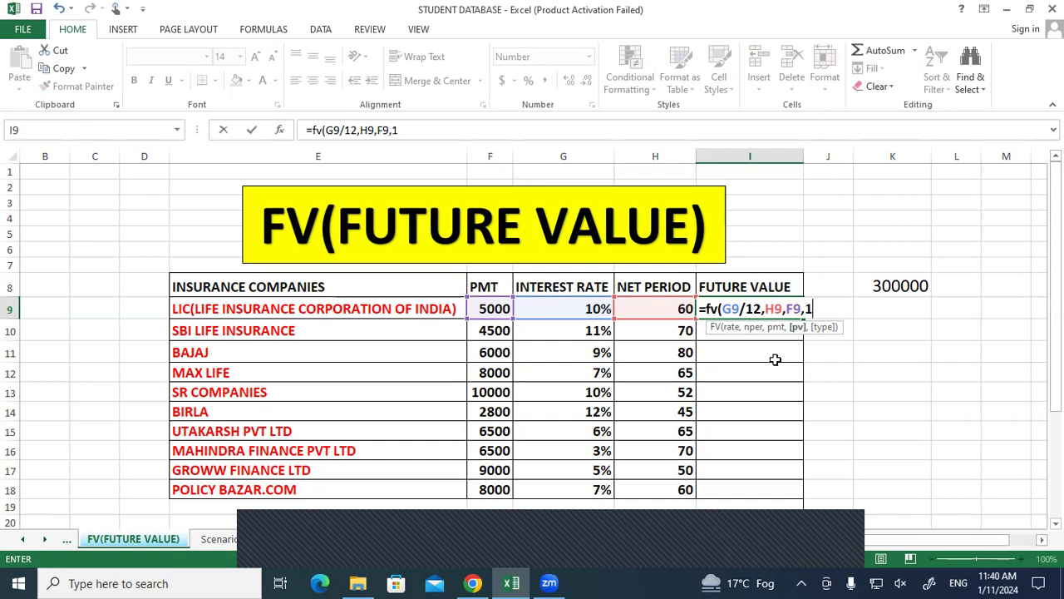
pyautogui.write(')')
pyautogui.press('Return')
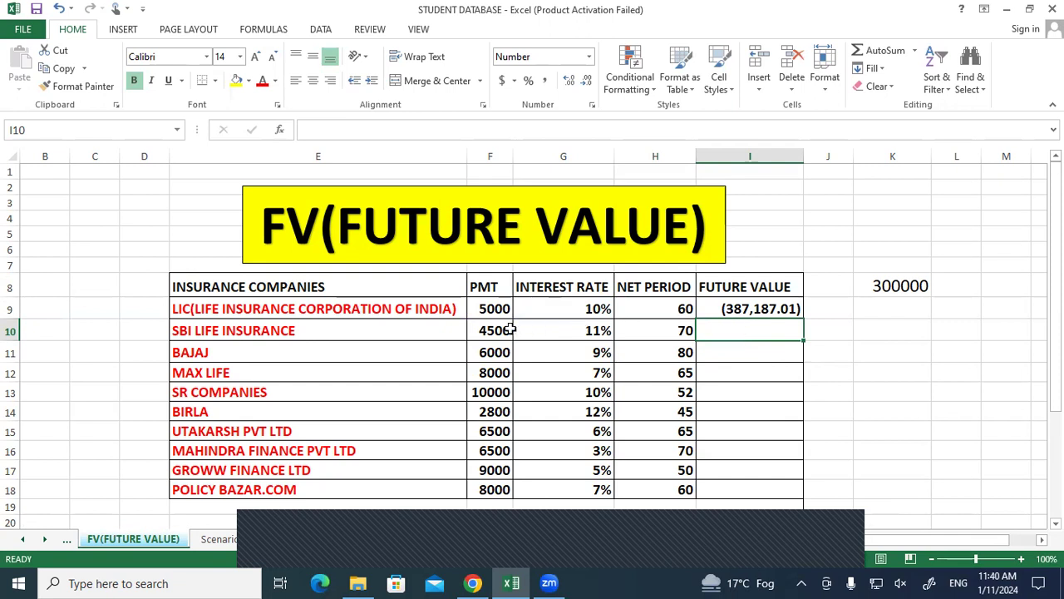
pyautogui.click(494, 308)
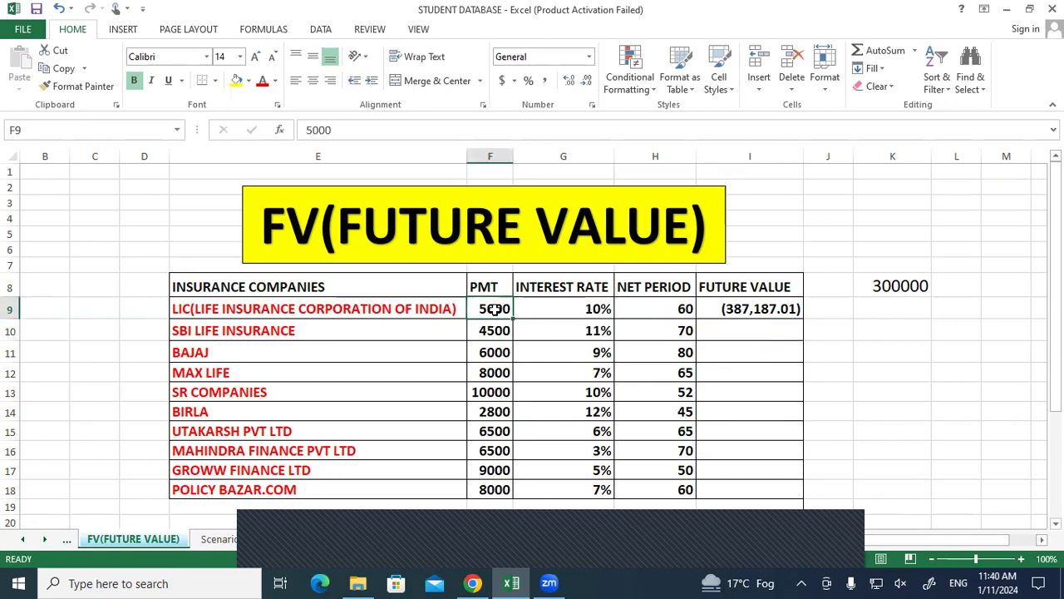
# Step: Copy the I9 FV formula down through I18, ending at (572,744.63) for POLICY BAZAR.COM
pyautogui.click(735, 312)
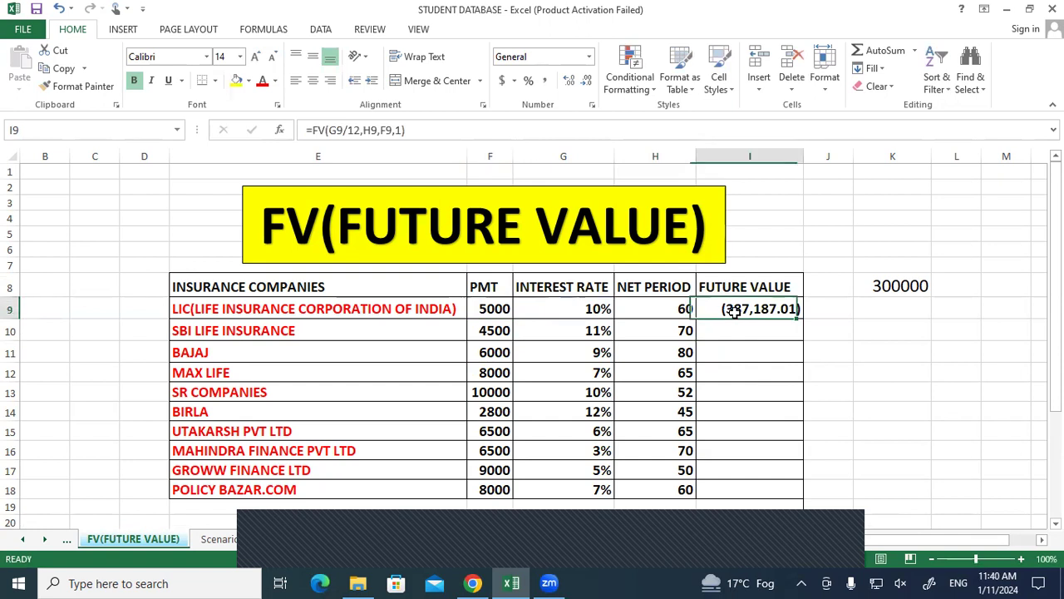
pyautogui.doubleClick(800, 319)
pyautogui.click(856, 398)
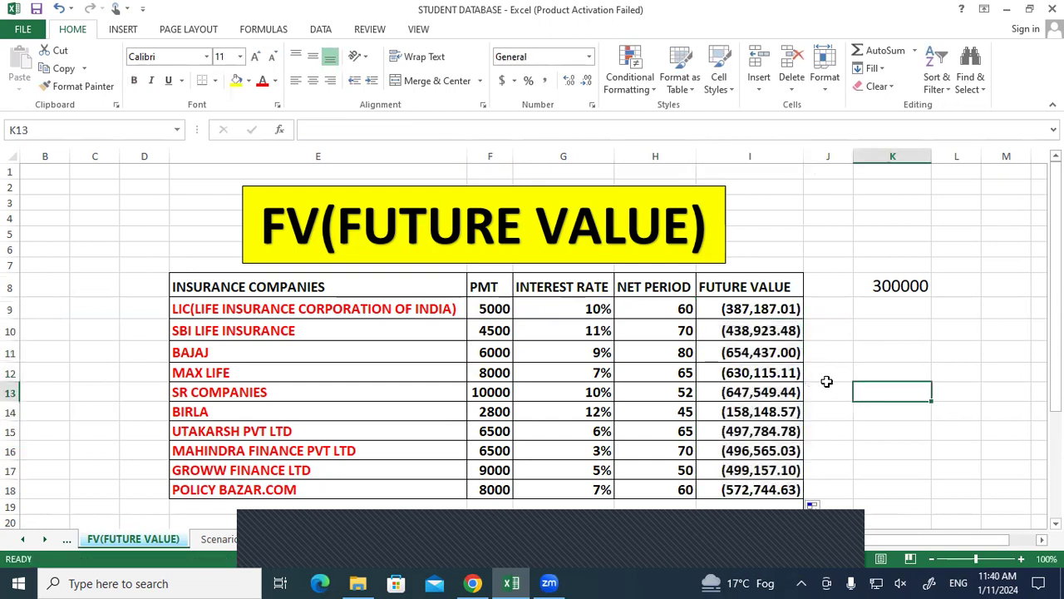
pyautogui.click(909, 285)
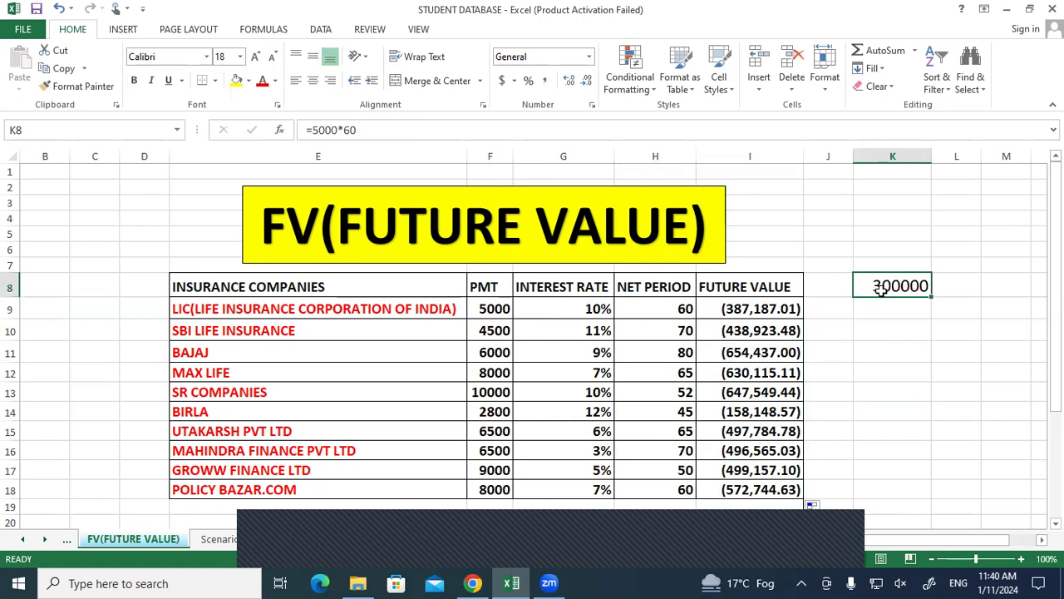
pyautogui.click(760, 309)
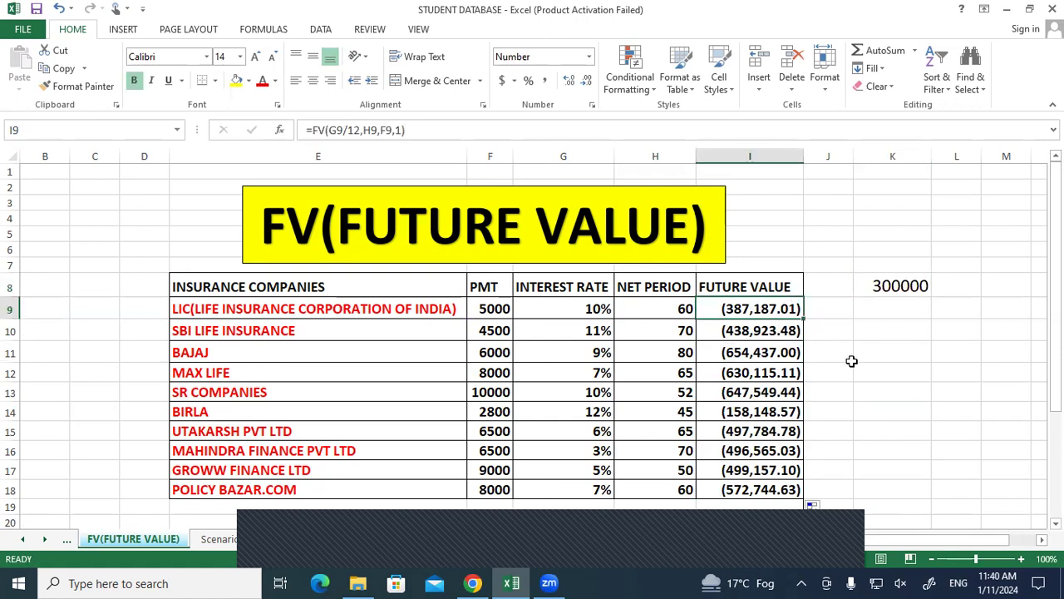
pyautogui.click(855, 359)
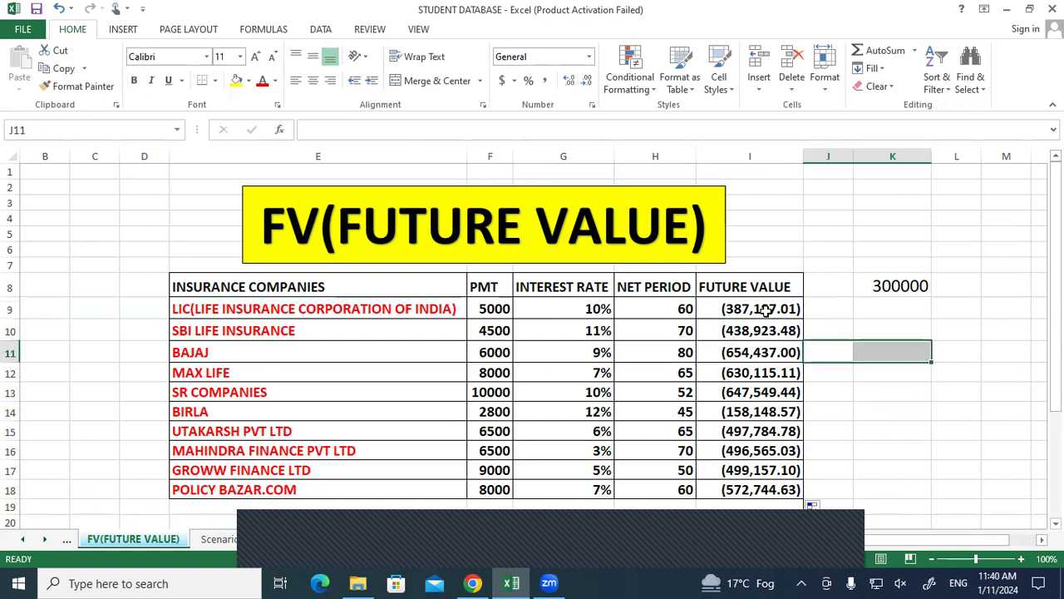
pyautogui.click(765, 310)
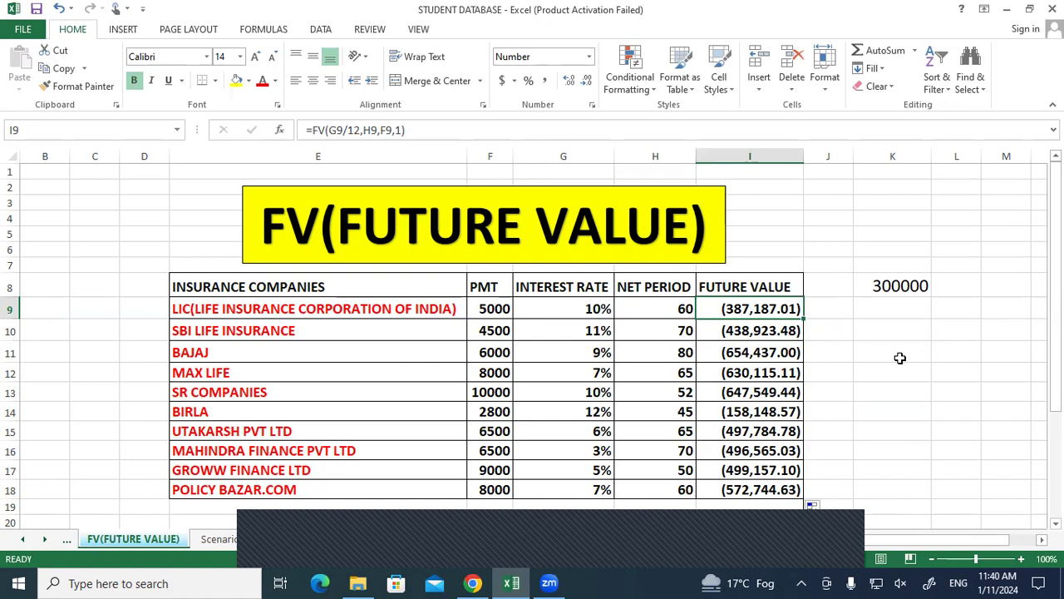
pyautogui.click(900, 357)
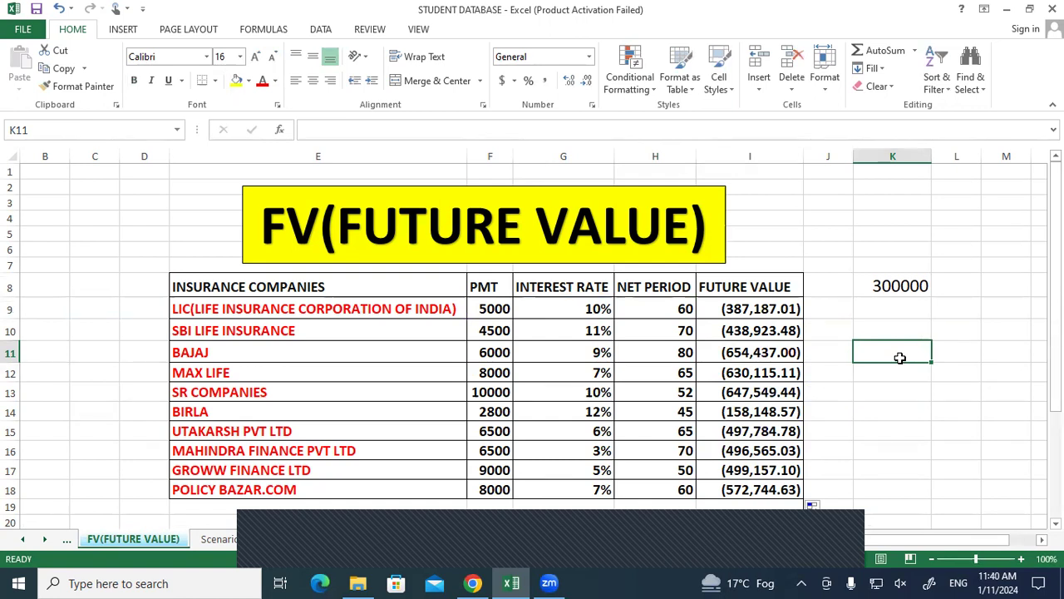
# Step: Clear all contents from the FUTURE VALUE cells I9:I18
pyautogui.moveTo(779, 309); pyautogui.dragTo(789, 504)
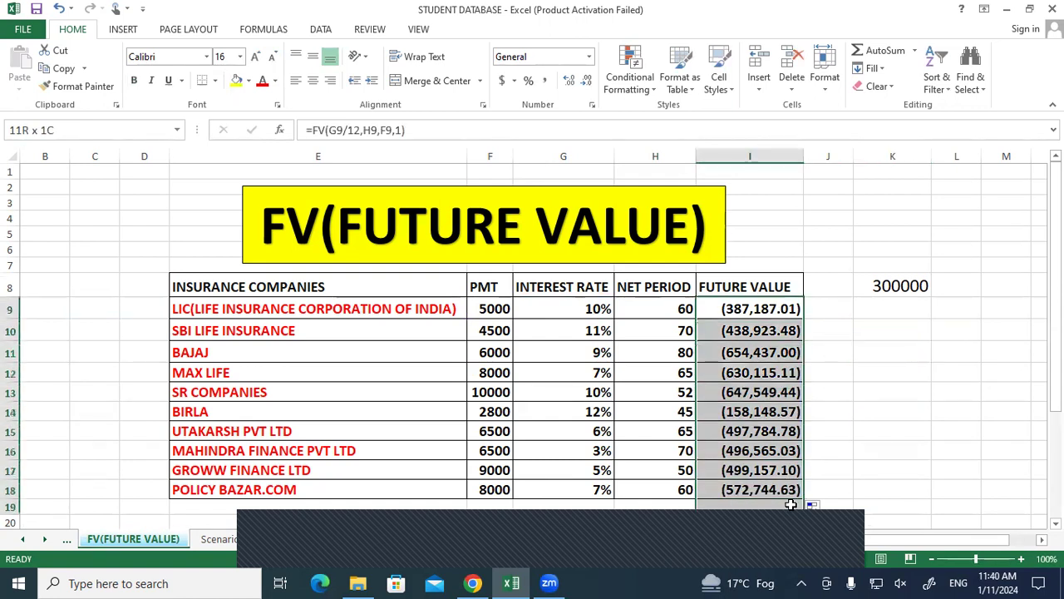
pyautogui.click(879, 86)
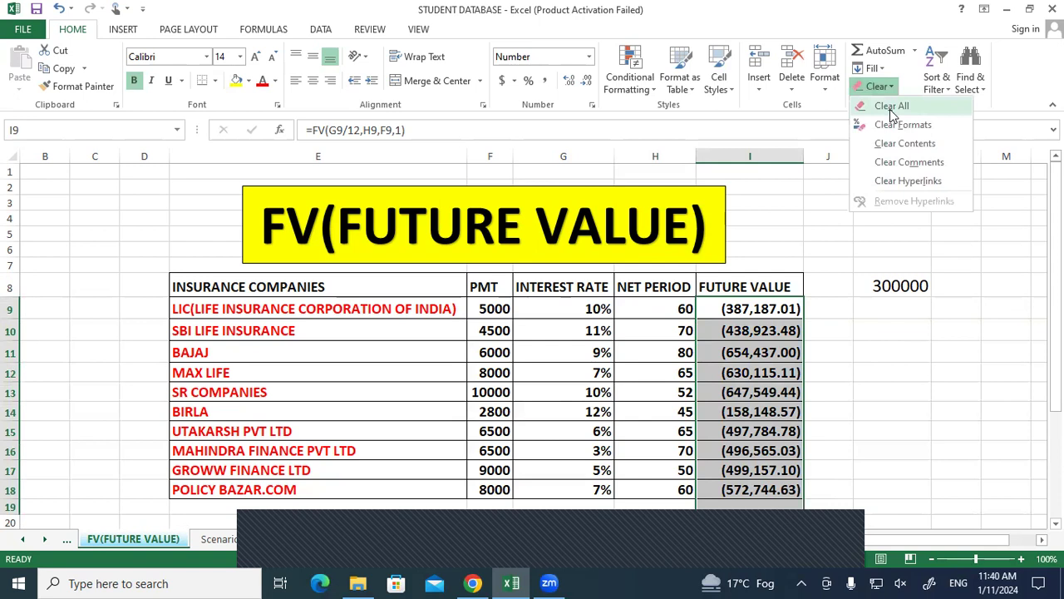
pyautogui.click(891, 106)
pyautogui.click(888, 413)
# Step: Apply All Borders to the NET PERIOD and FUTURE VALUE cells H8:I18
pyautogui.moveTo(677, 286)
pyautogui.mouseDown()
pyautogui.moveTo(800, 441)
pyautogui.moveTo(800, 486)
pyautogui.mouseUp()
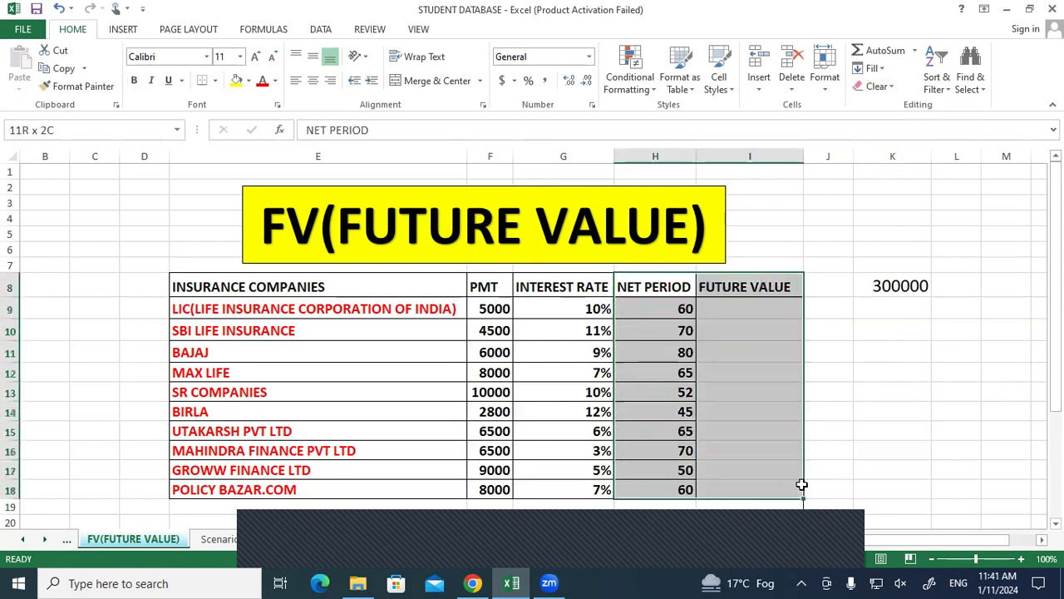
pyautogui.click(215, 80)
pyautogui.click(225, 215)
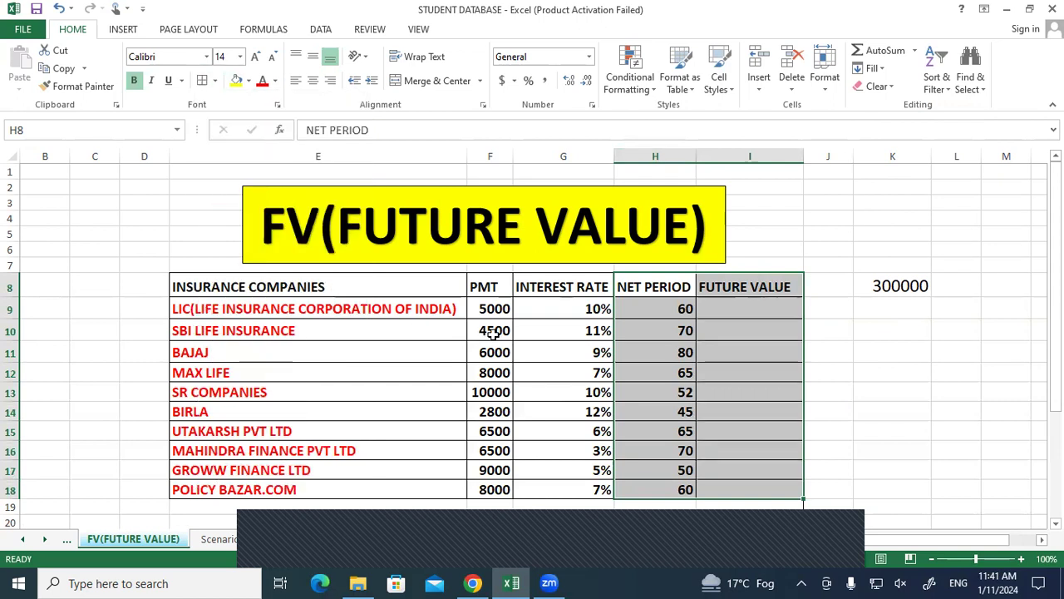
# Step: Copy the PMT cell's formatting onto I9:I18 with Format Painter
pyautogui.click(494, 331)
pyautogui.click(78, 86)
pyautogui.moveTo(750, 308); pyautogui.dragTo(765, 481)
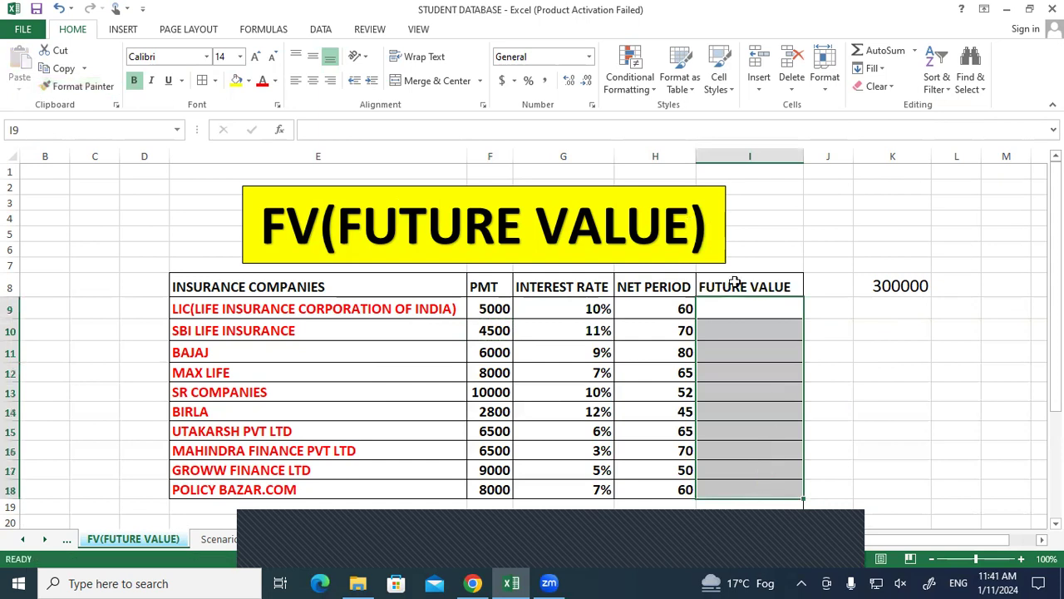
# Step: Re-enter =fv(G9/12,H9,F9,1) in I9, showing ($387,187.01) for LIC
pyautogui.click(775, 304)
pyautogui.write('=')
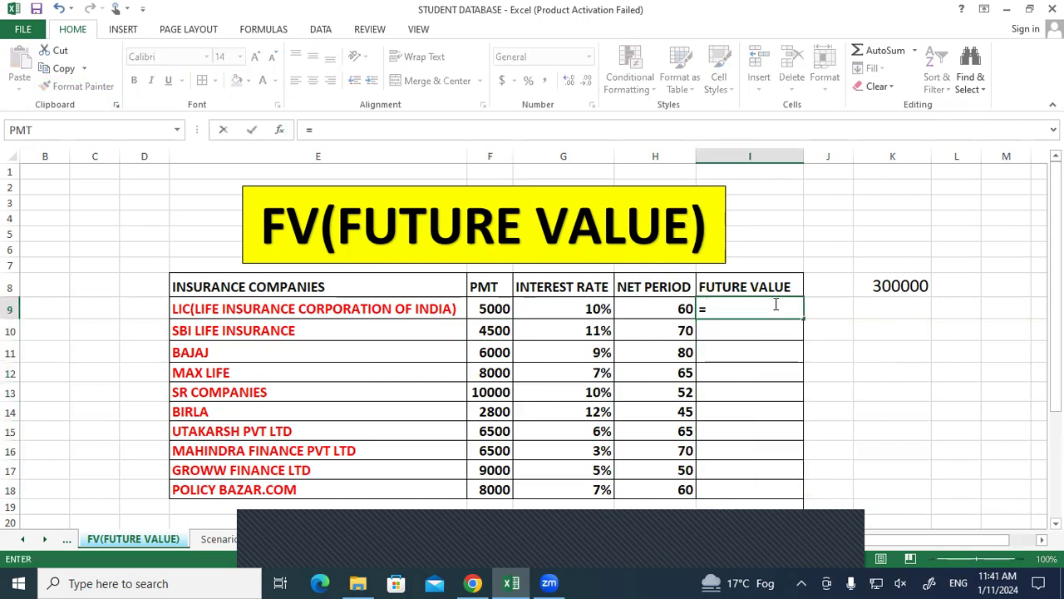
pyautogui.write('fv')
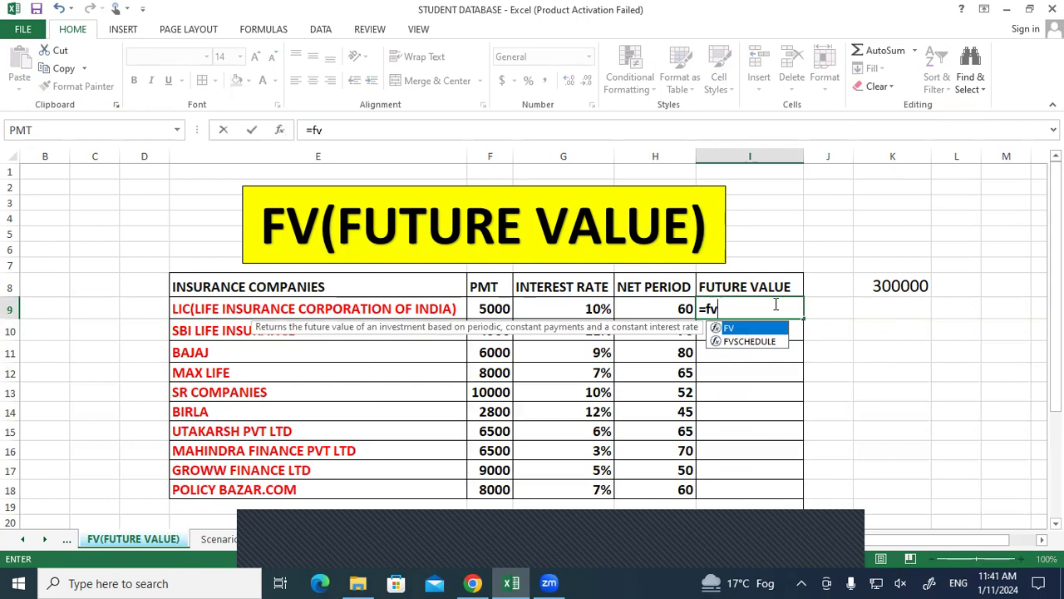
pyautogui.write('(')
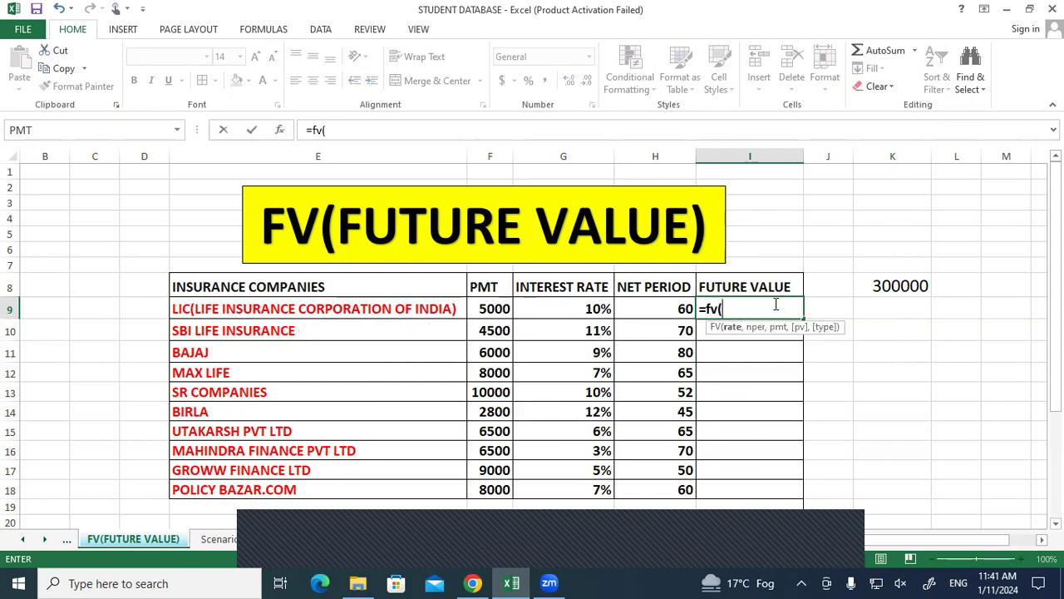
pyautogui.click(580, 306)
pyautogui.write('/12,')
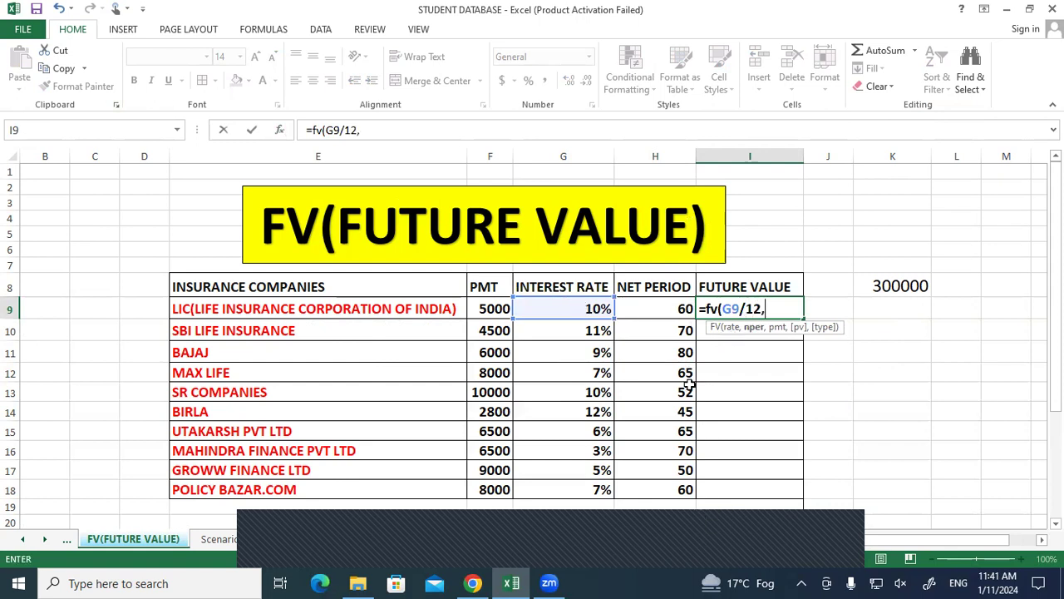
pyautogui.click(646, 305)
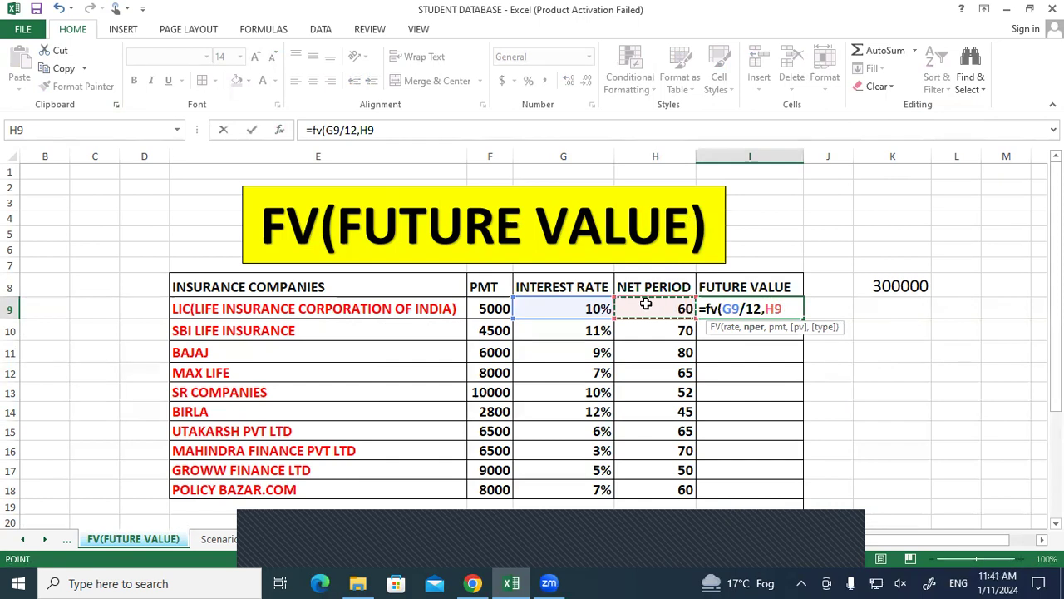
pyautogui.write(',')
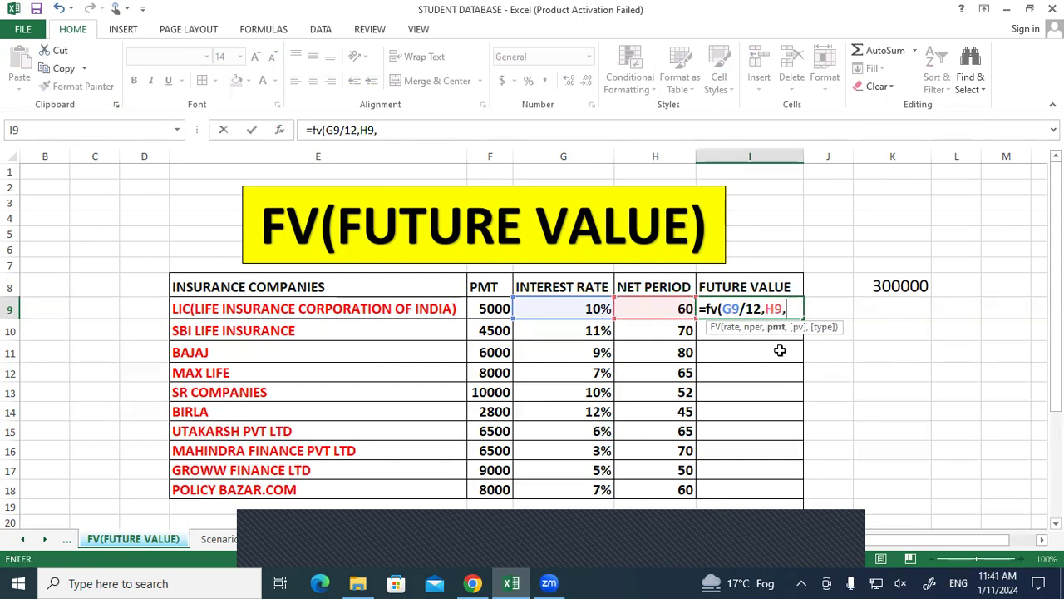
pyautogui.click(487, 306)
pyautogui.write(',')
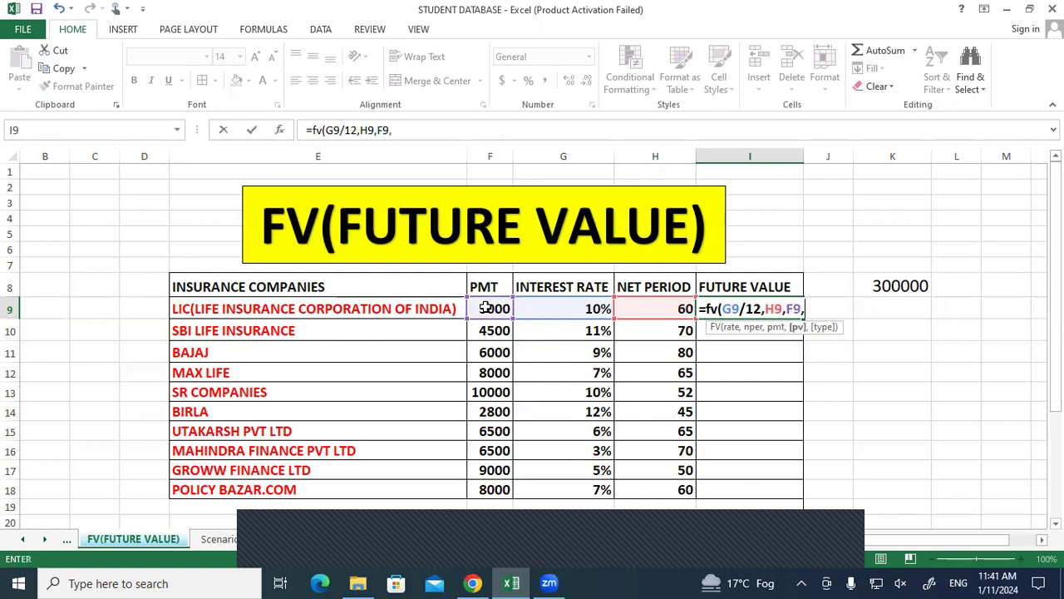
pyautogui.write('1')
pyautogui.press('Return')
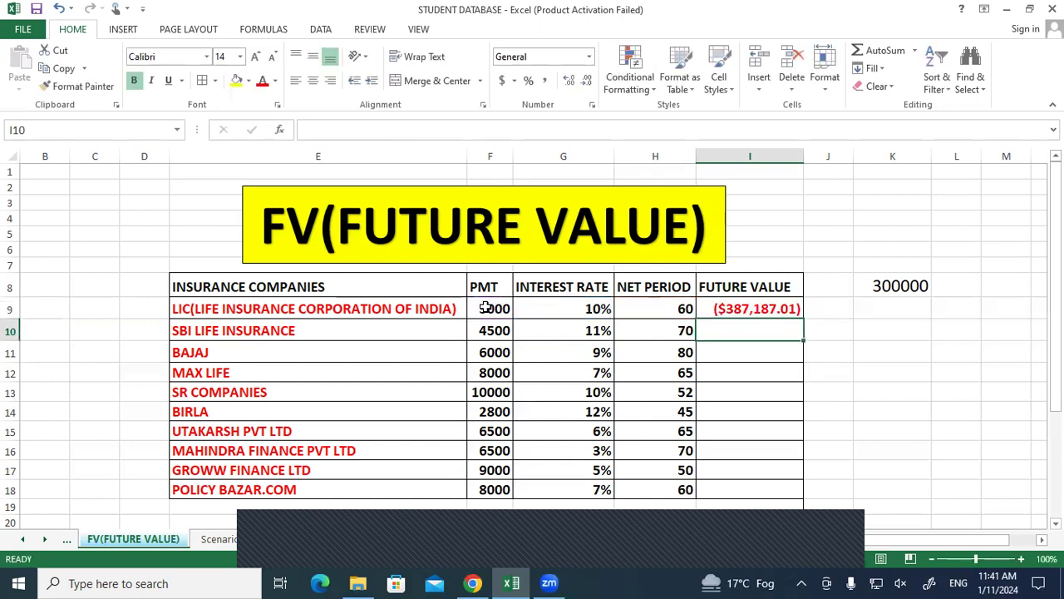
# Step: Fill the I9 FV formula down to I18
pyautogui.click(782, 310)
pyautogui.click(805, 321)
pyautogui.click(802, 315)
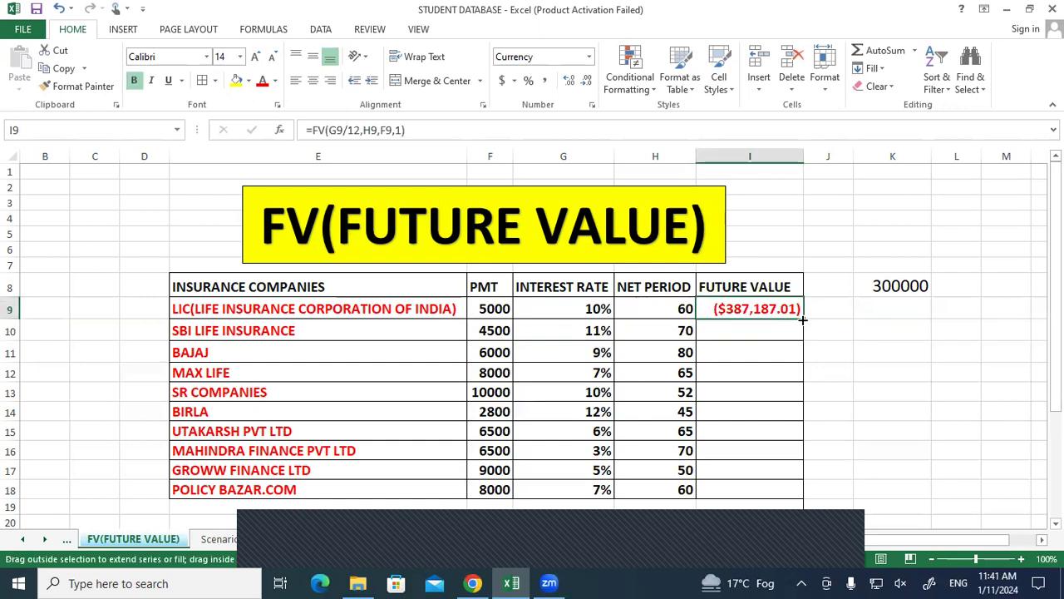
pyautogui.doubleClick(804, 317)
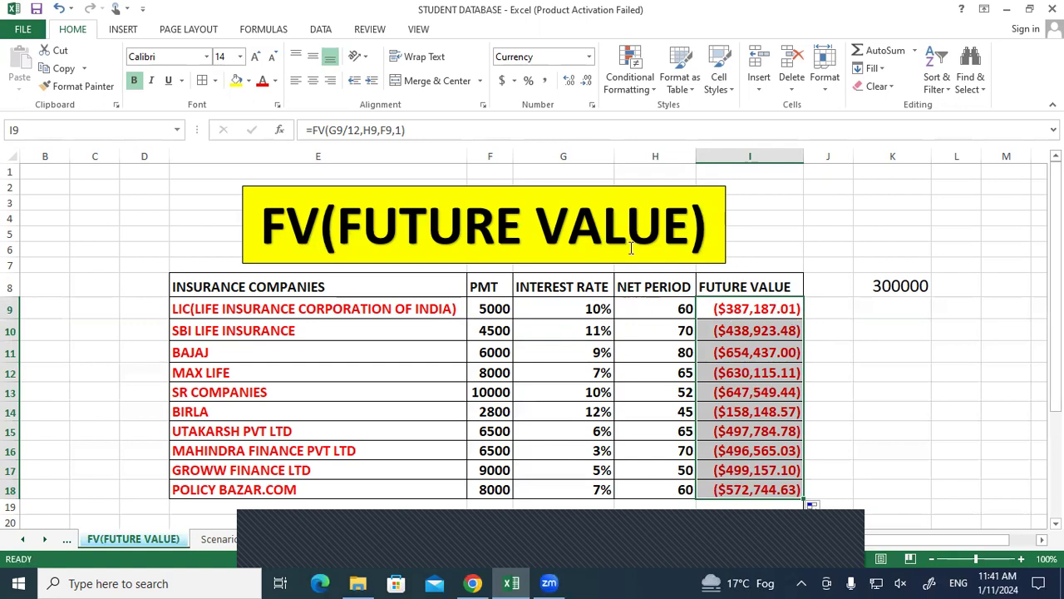
# Step: Format the future values as Number with black parenthesised negatives
pyautogui.click(592, 106)
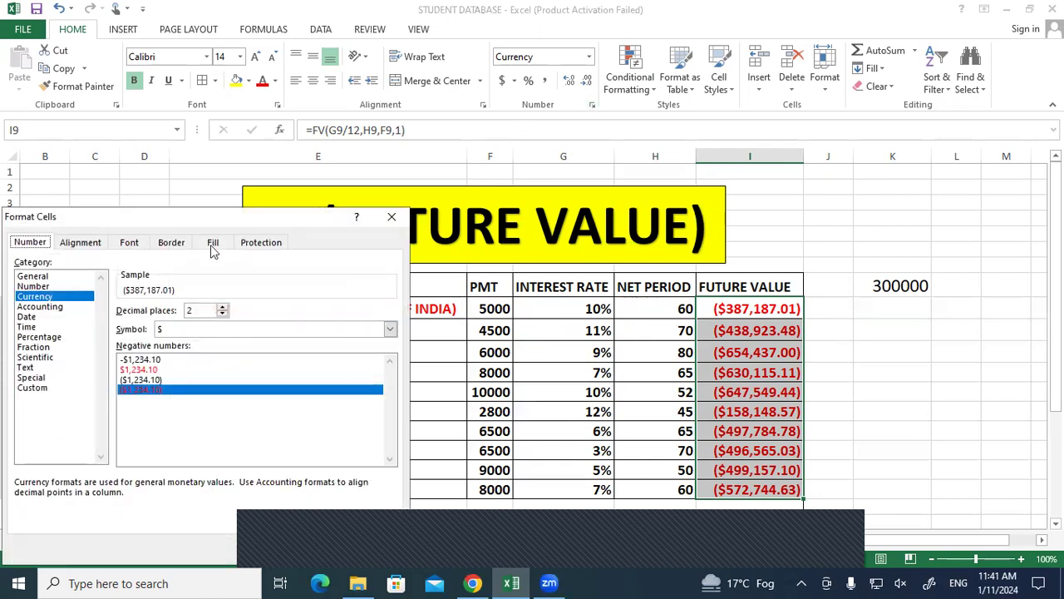
pyautogui.click(156, 378)
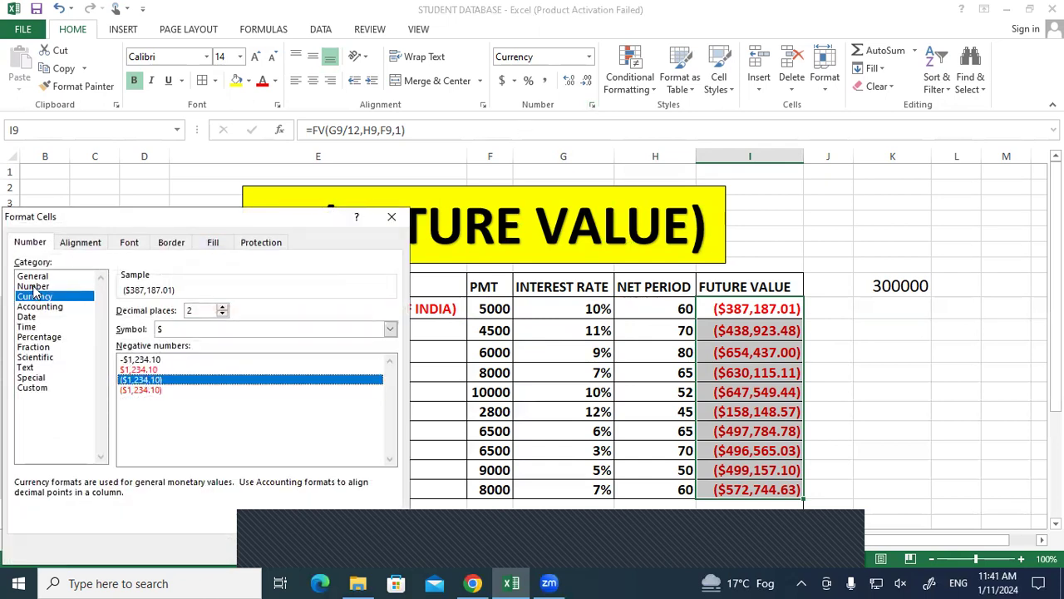
pyautogui.click(35, 286)
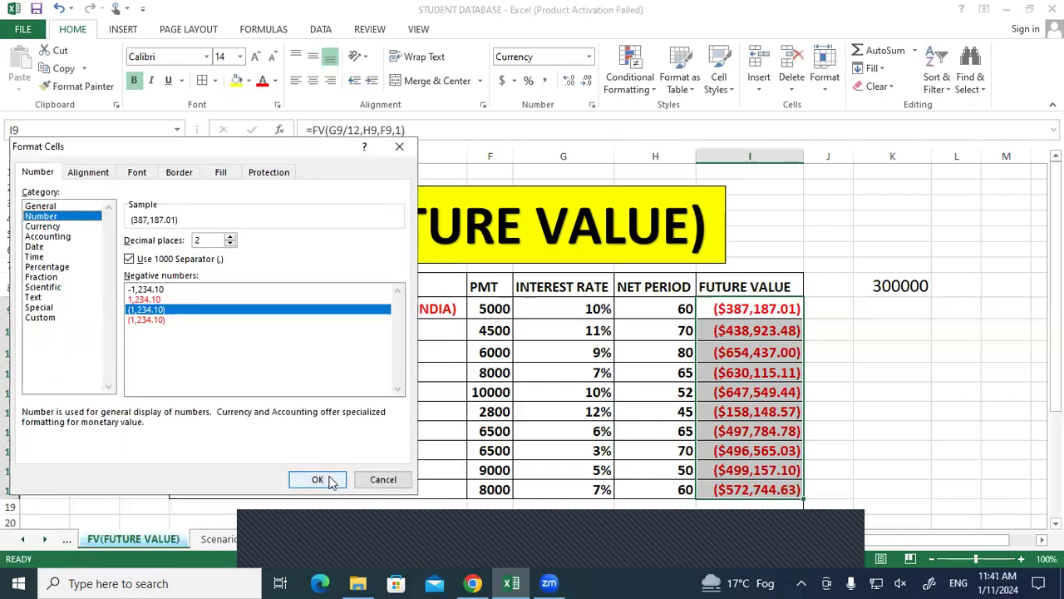
pyautogui.click(324, 479)
pyautogui.click(933, 438)
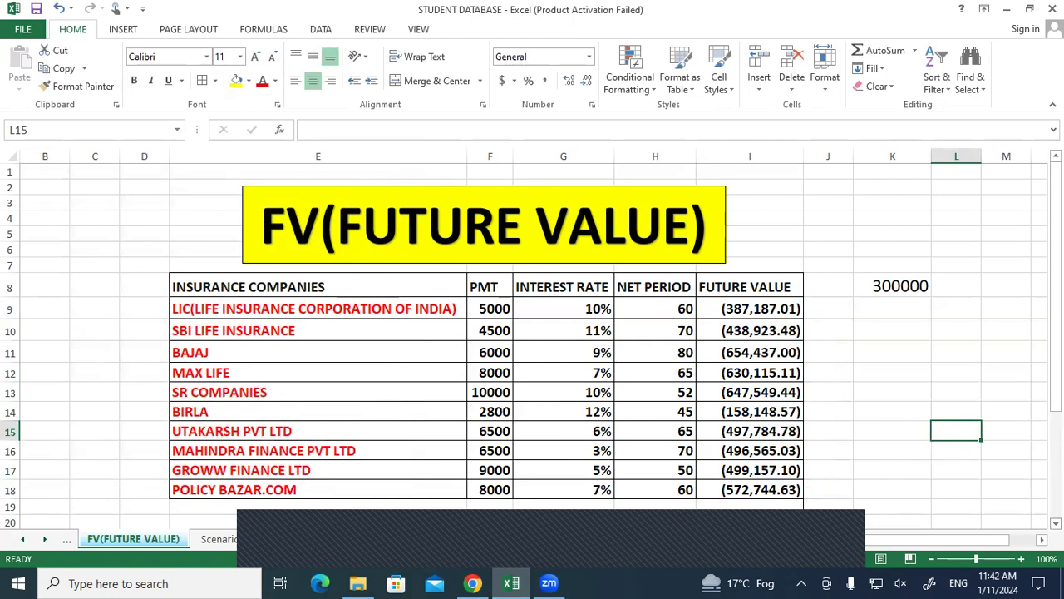
# Step: Scroll down to the FV formula syntax note below the table
pyautogui.scroll(-1, 532, 345)
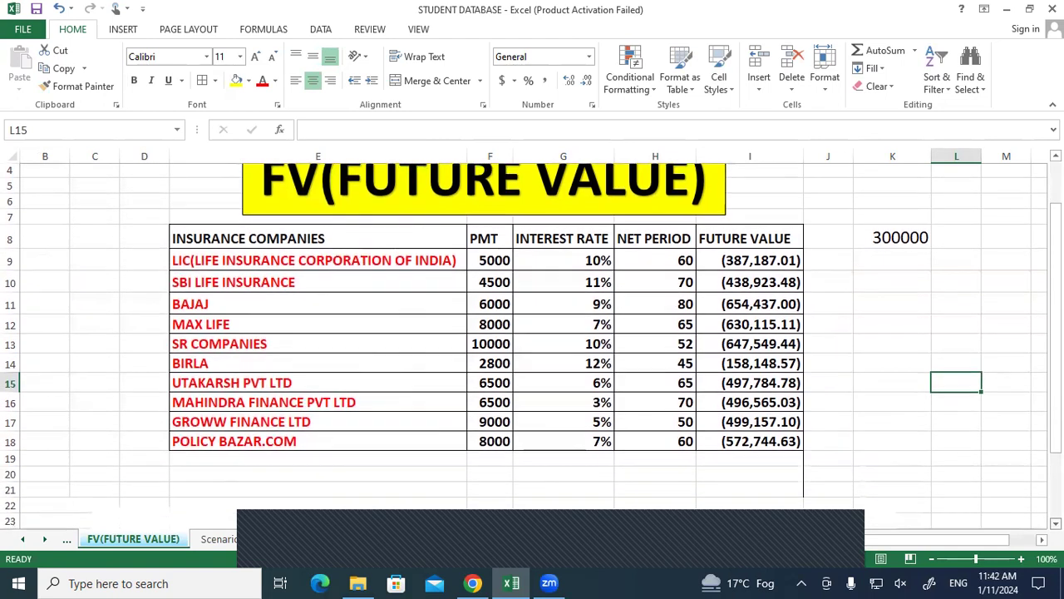
pyautogui.scroll(-3, 532, 345)
pyautogui.scroll(-1, 937, 511)
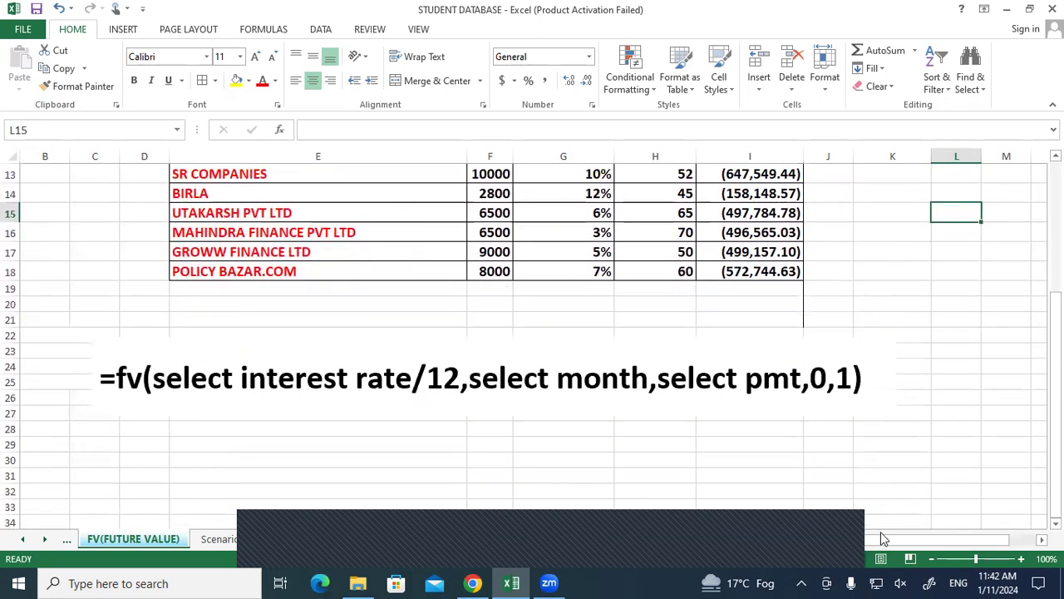